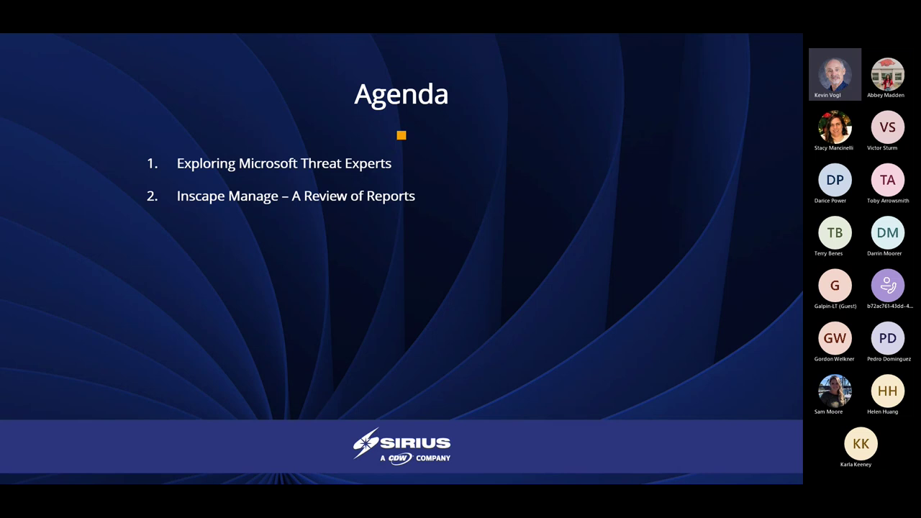
# Advance the slideshow from the Agenda slide to the Microsoft Threat Experts video slide
pyautogui.click(8, 478)
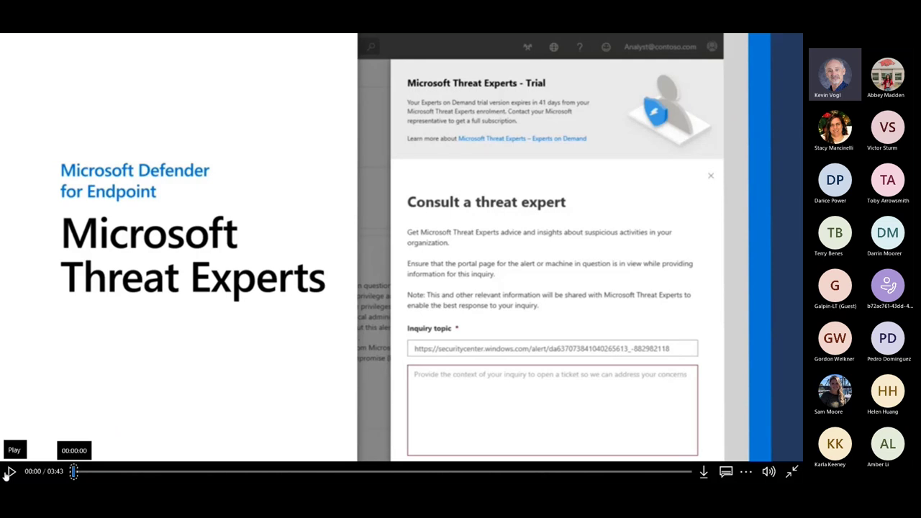
# Play the embedded 03:43 Microsoft Threat Experts demo video
pyautogui.click(10, 472)
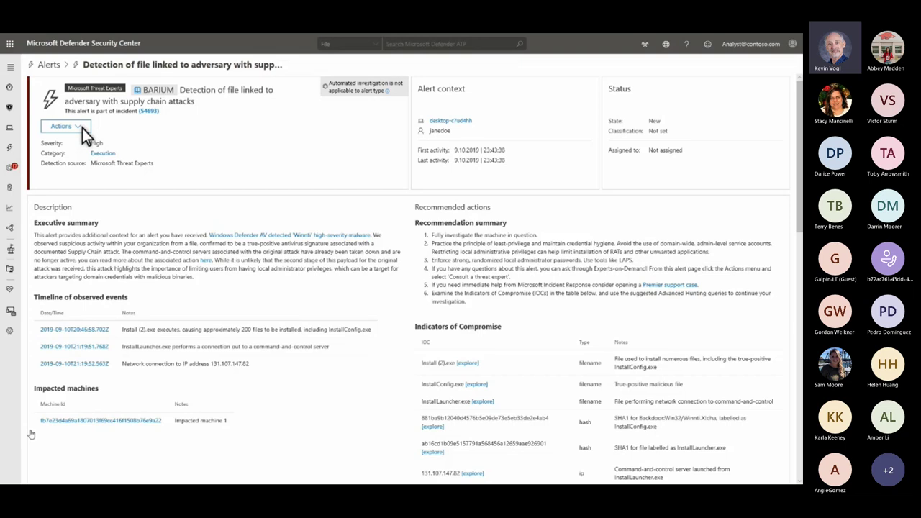
# Open the alert's Consult a threat expert form, then switch to the Security operations dashboard with Alt+Tab
pyautogui.click(82, 128)
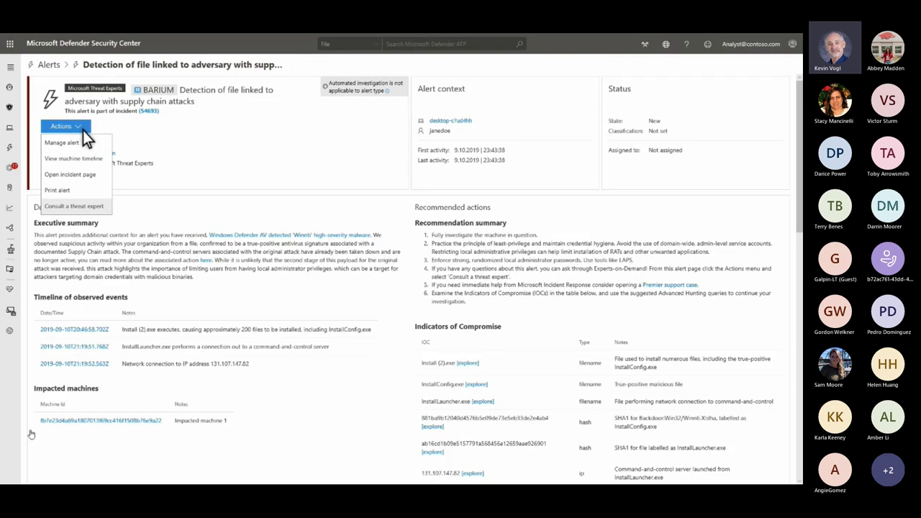
pyautogui.click(94, 208)
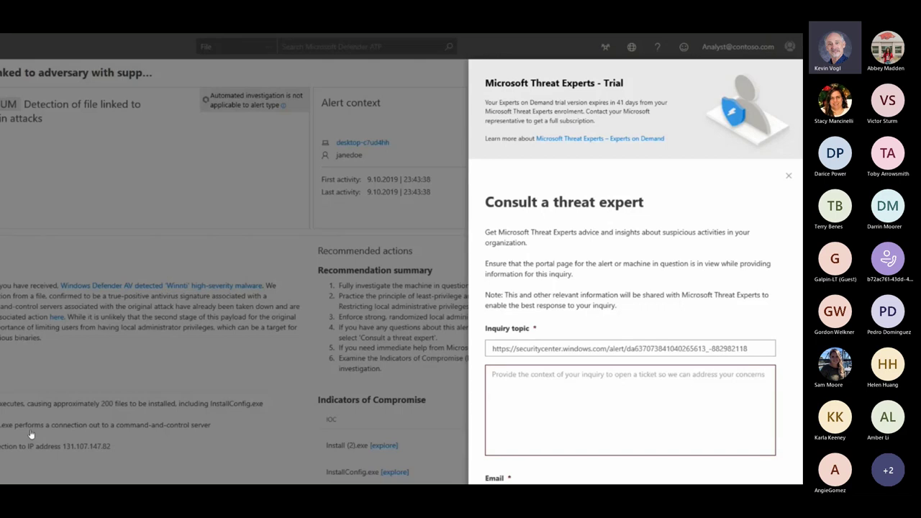
pyautogui.hotkey('alt', 'Tab')
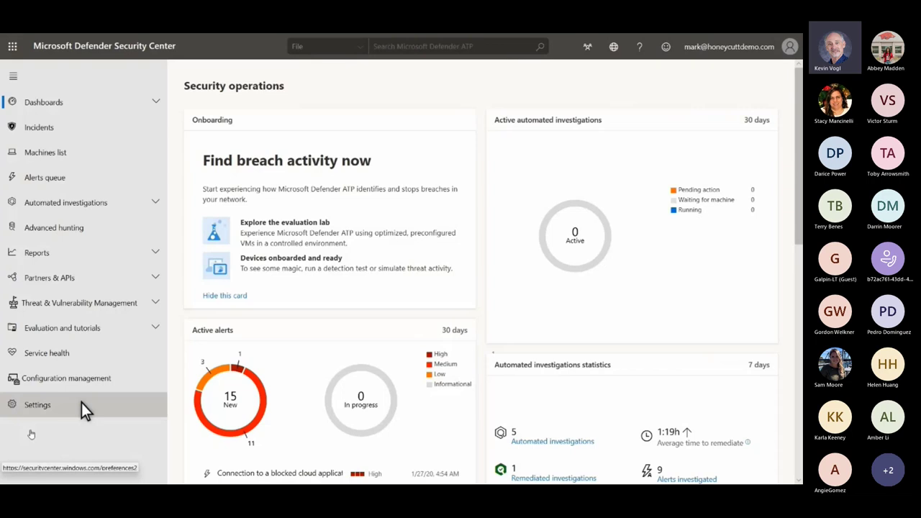
# Go to Settings > Advanced features and scroll down to Microsoft Threat Experts
pyautogui.click(81, 404)
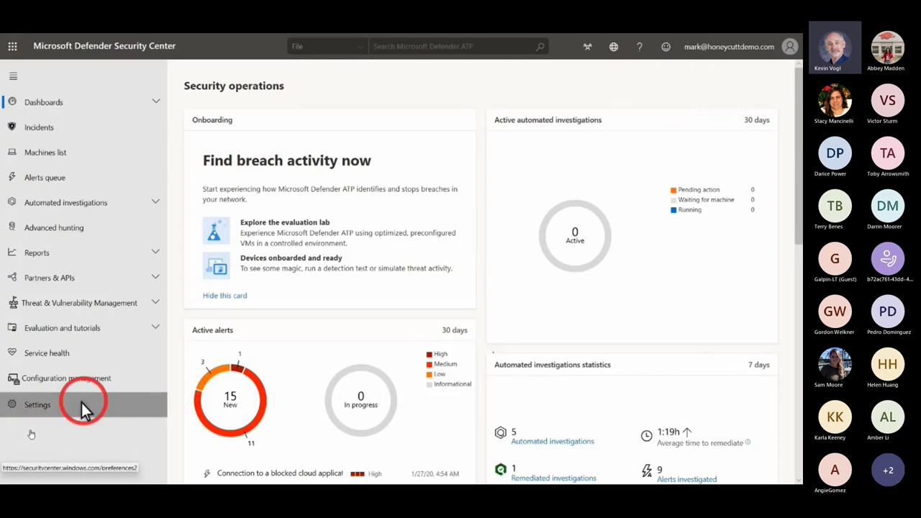
pyautogui.click(221, 179)
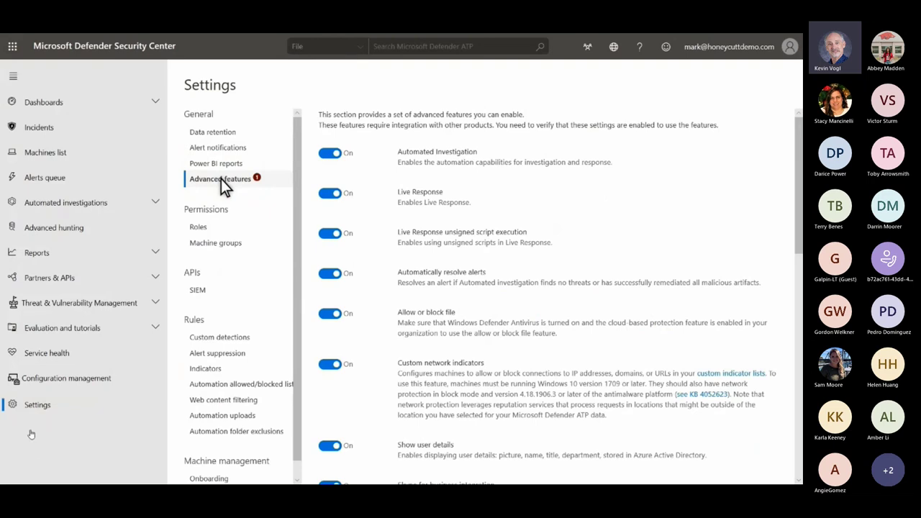
pyautogui.scroll(-3, 221, 179)
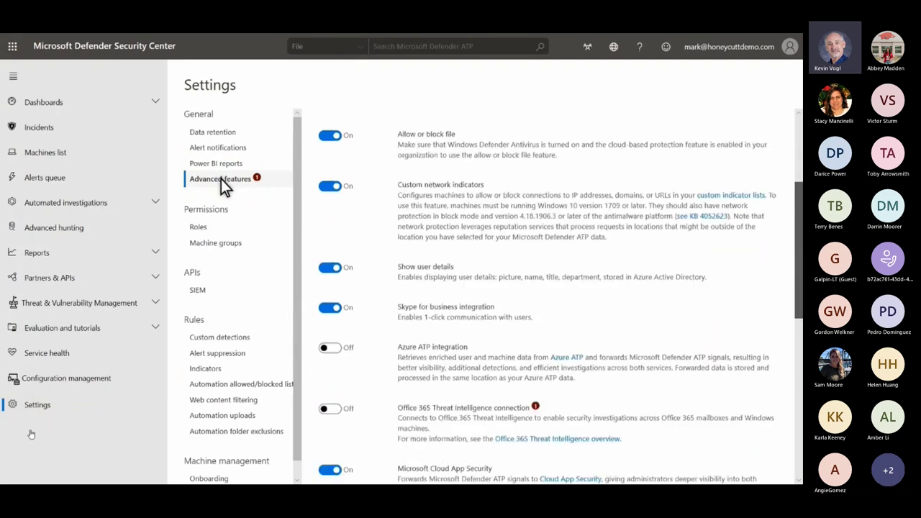
pyautogui.scroll(-6, 221, 179)
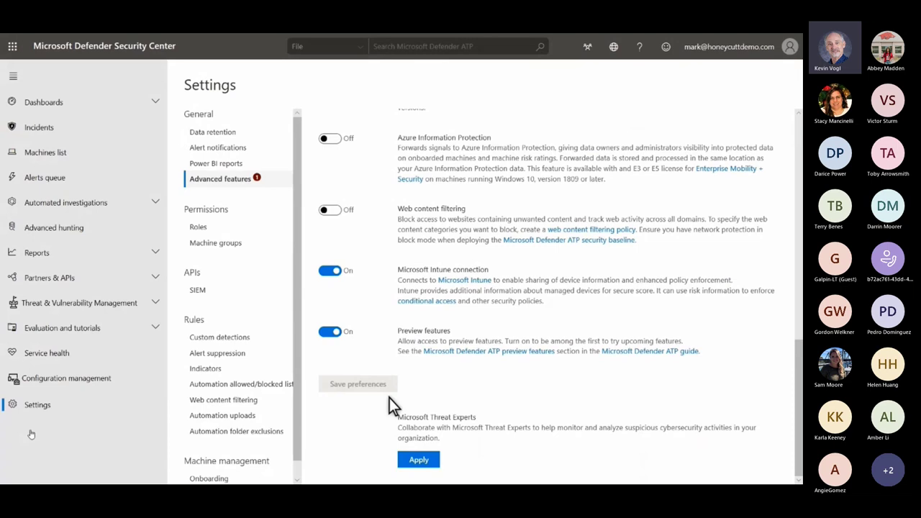
# Apply for Microsoft Threat Experts with the applicant's name, submit, and close the confirmation
pyautogui.click(406, 459)
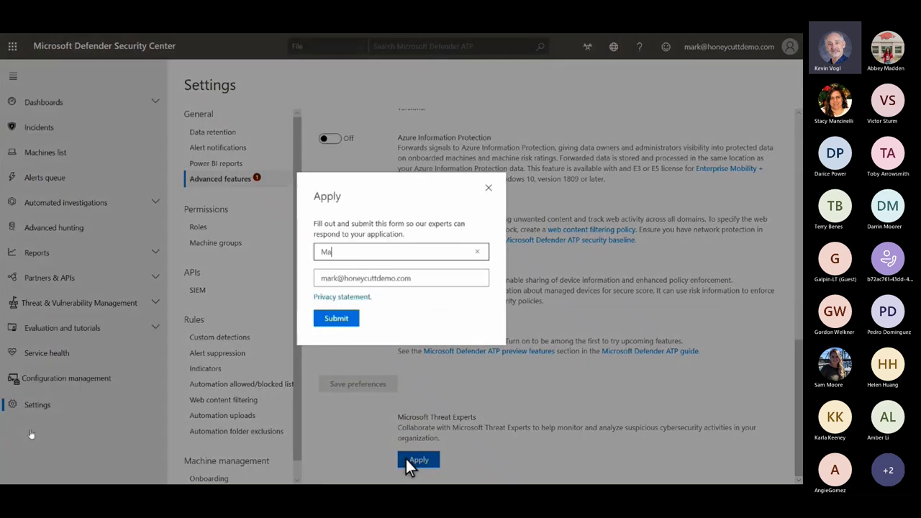
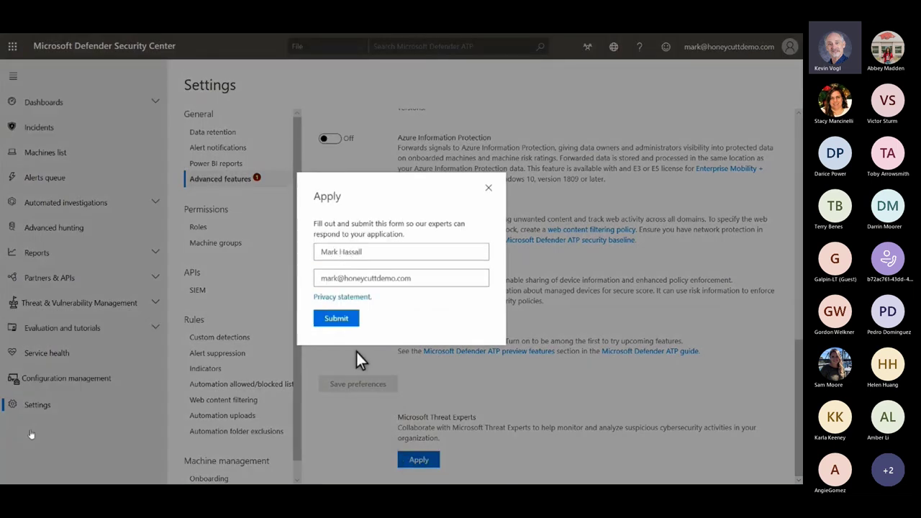
pyautogui.click(354, 319)
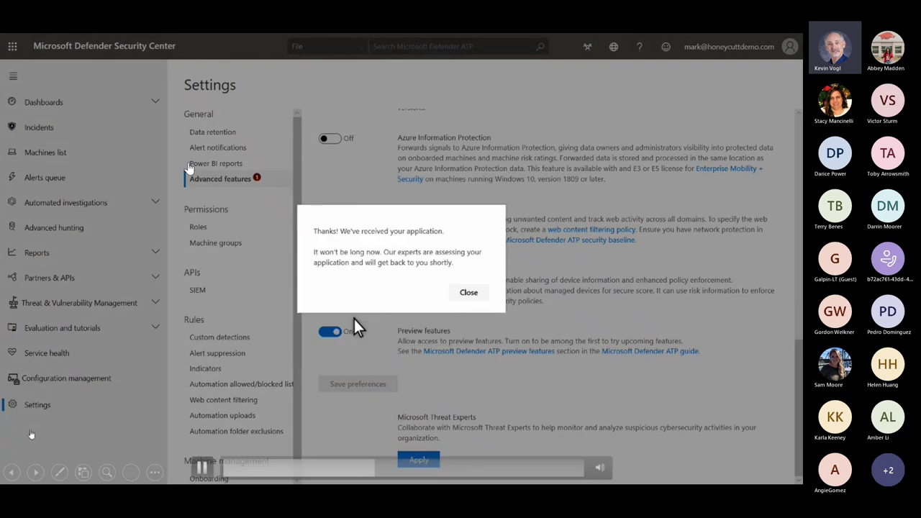
pyautogui.click(469, 294)
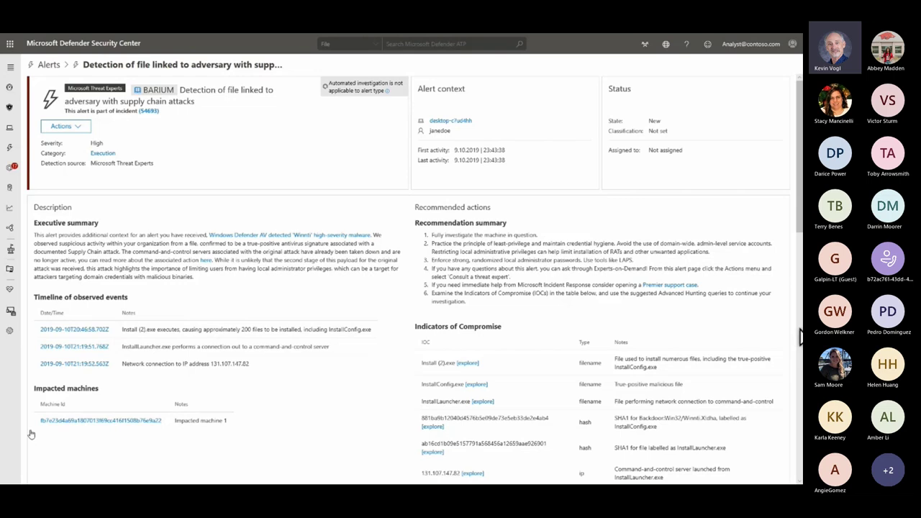
pyautogui.scroll(-2, 31, 434)
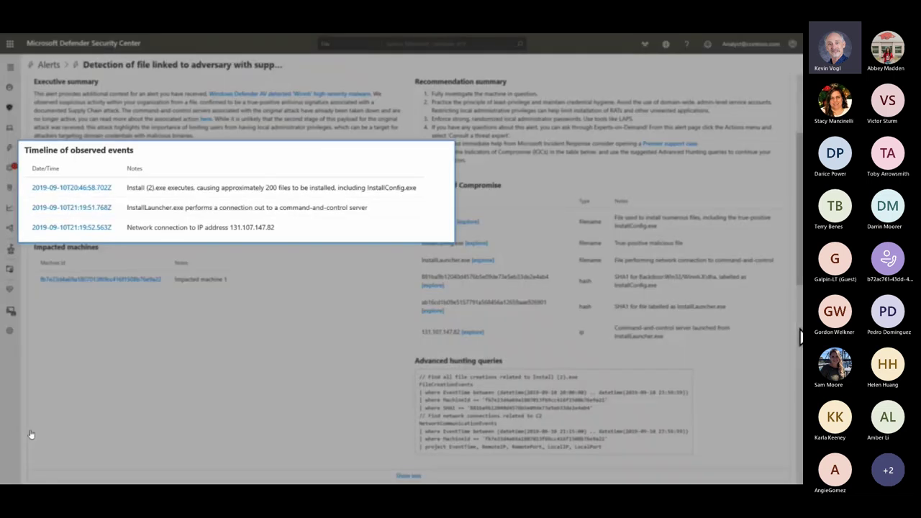
pyautogui.moveTo(565, 375)
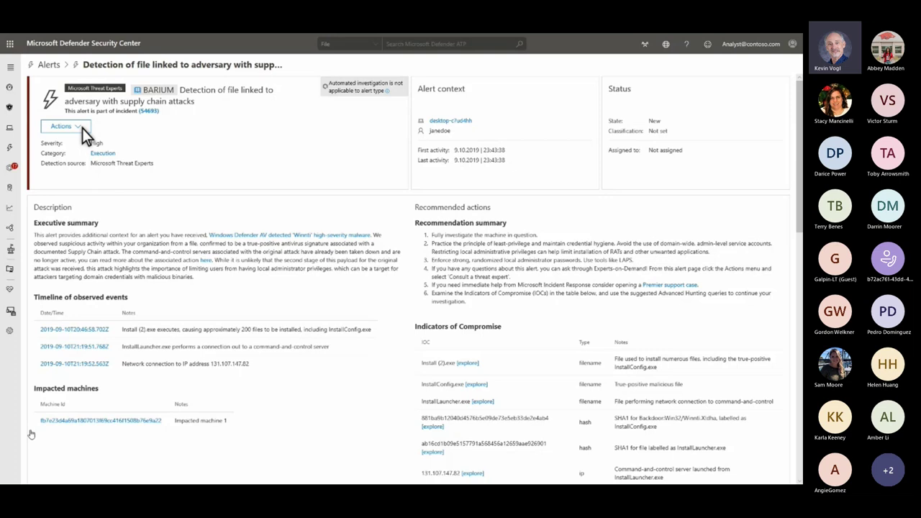
# Send a Consult a threat expert request from the alert's Actions menu, then advance to the Threat Experts Docs page
pyautogui.click(82, 129)
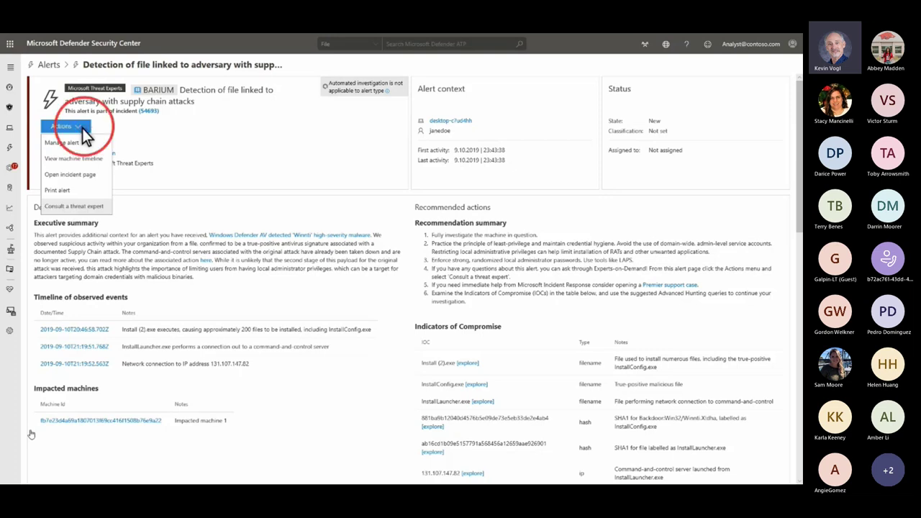
pyautogui.click(98, 207)
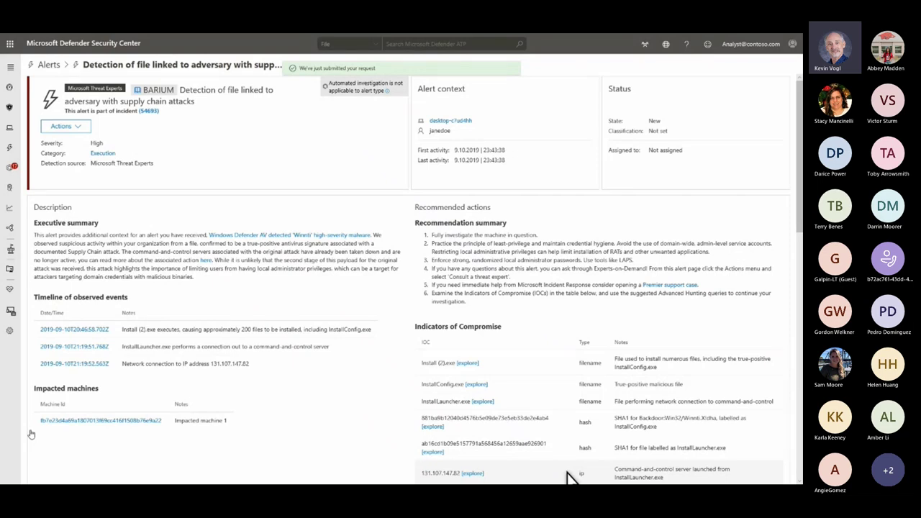
pyautogui.press('Right')
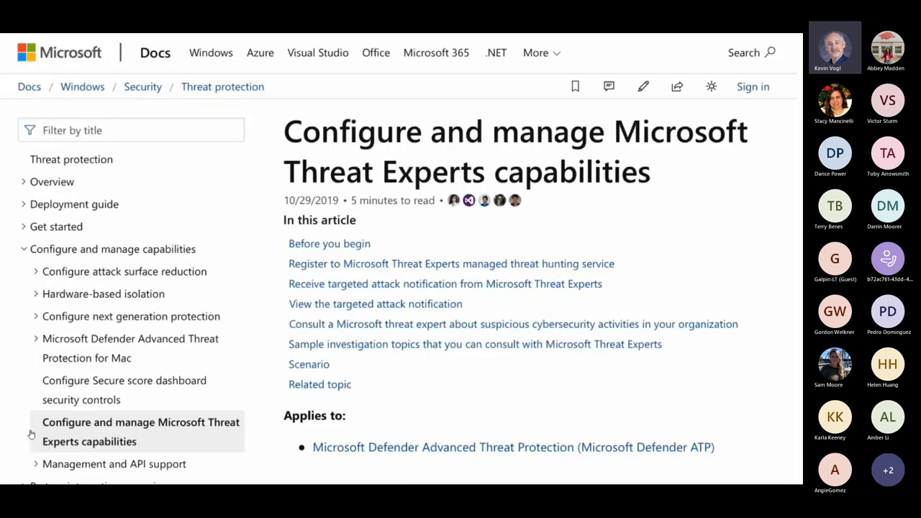
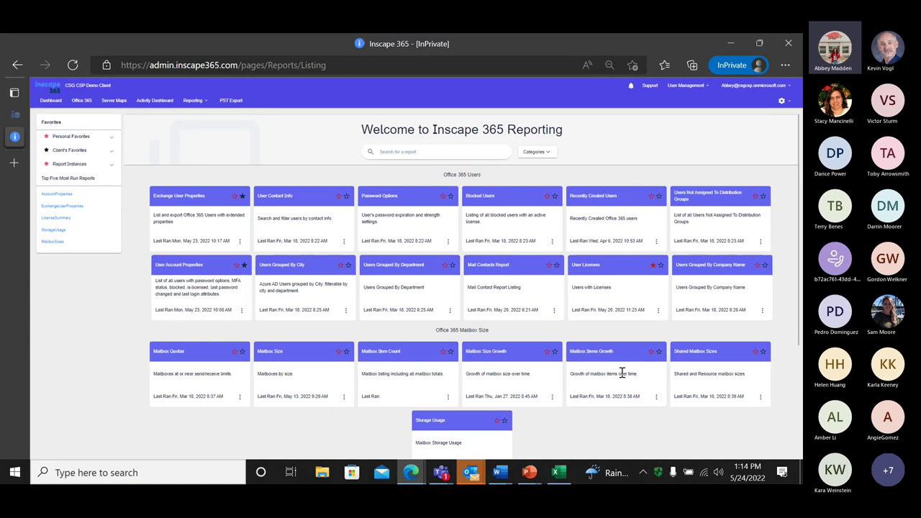
# Uncheck Office 365 Users, Mailbox Size and Teams in the Categories filter
pyautogui.scroll(-2, 583, 306)
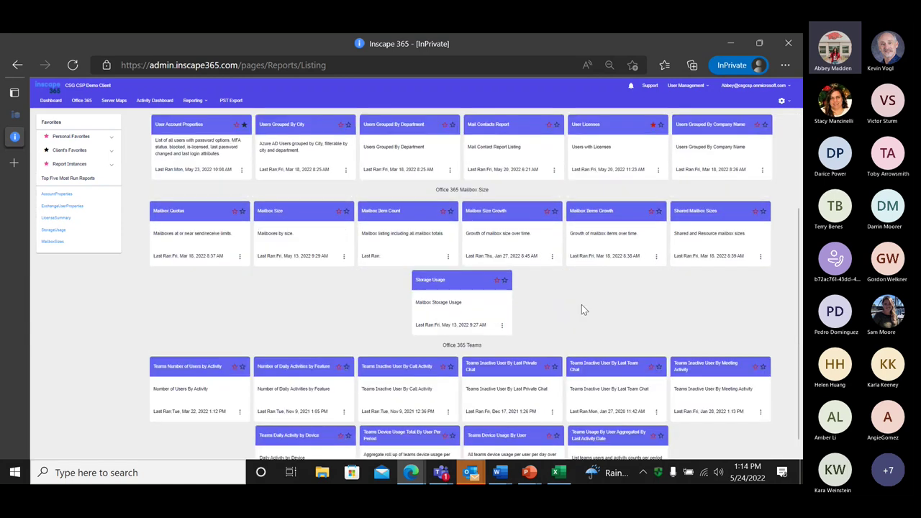
pyautogui.scroll(-1, 581, 305)
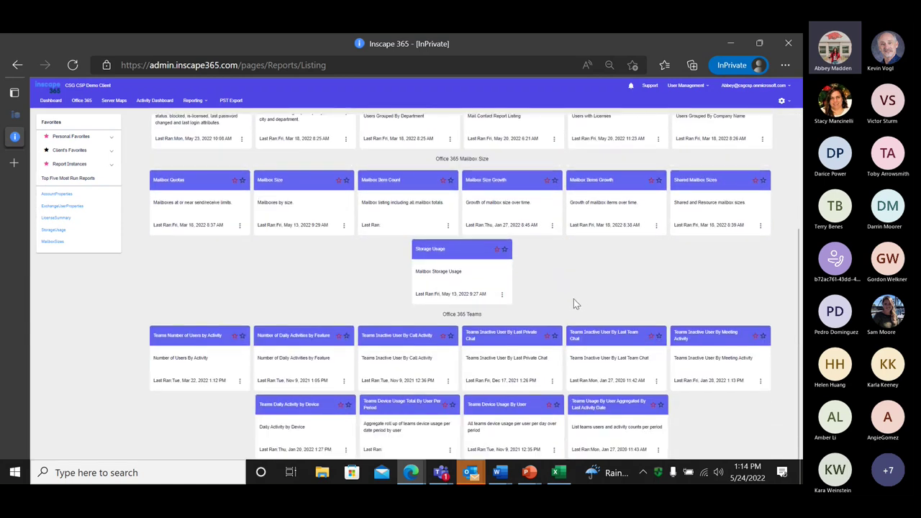
pyautogui.scroll(1, 580, 309)
pyautogui.scroll(-1, 582, 312)
pyautogui.scroll(2, 581, 310)
pyautogui.scroll(-2, 587, 310)
pyautogui.scroll(3, 599, 306)
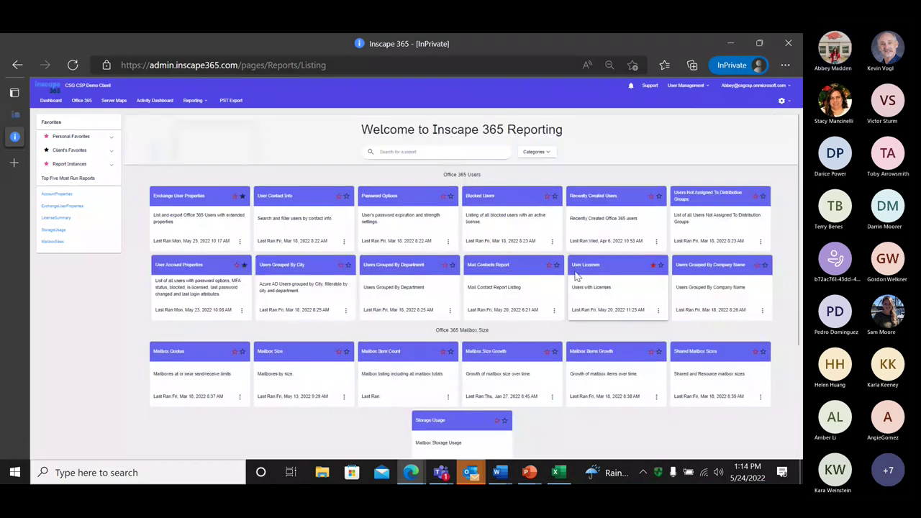
pyautogui.click(537, 159)
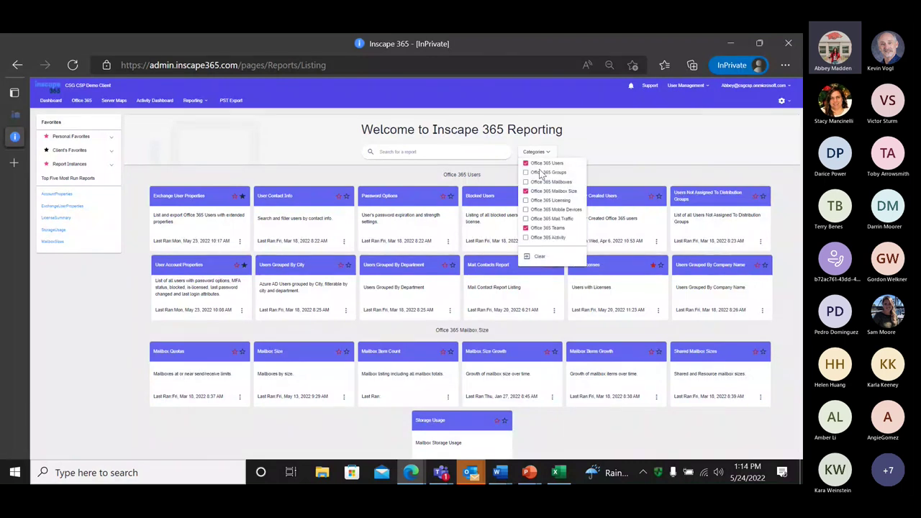
pyautogui.click(526, 164)
pyautogui.click(526, 191)
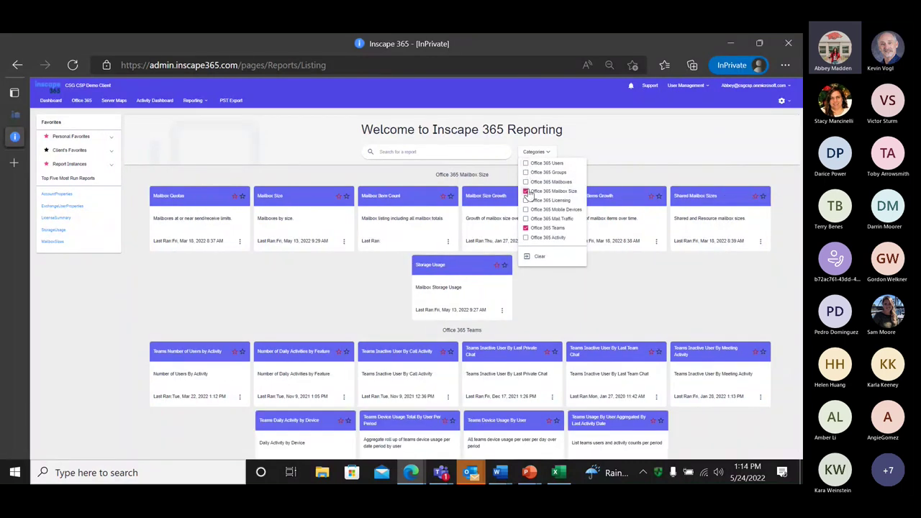
pyautogui.click(525, 228)
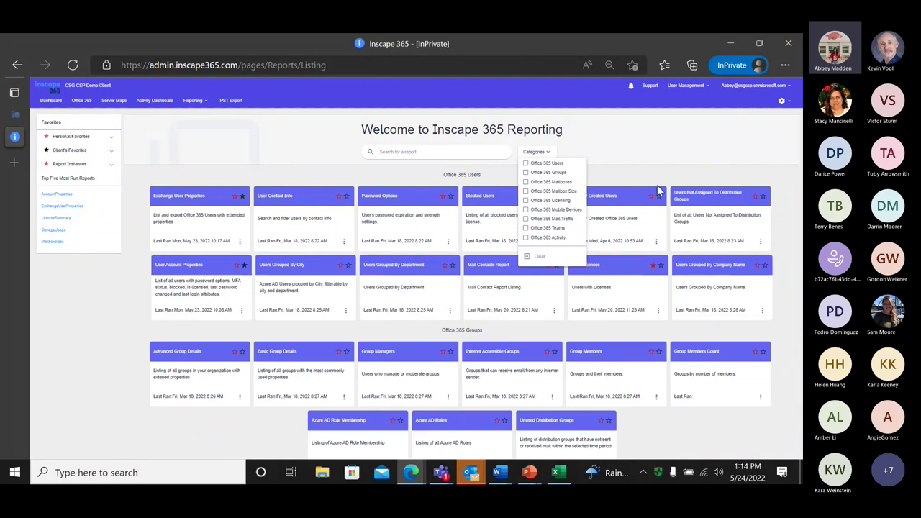
pyautogui.click(581, 238)
# Scroll the now-unfiltered report list and confirm no categories remain selected
pyautogui.scroll(-10, 583, 240)
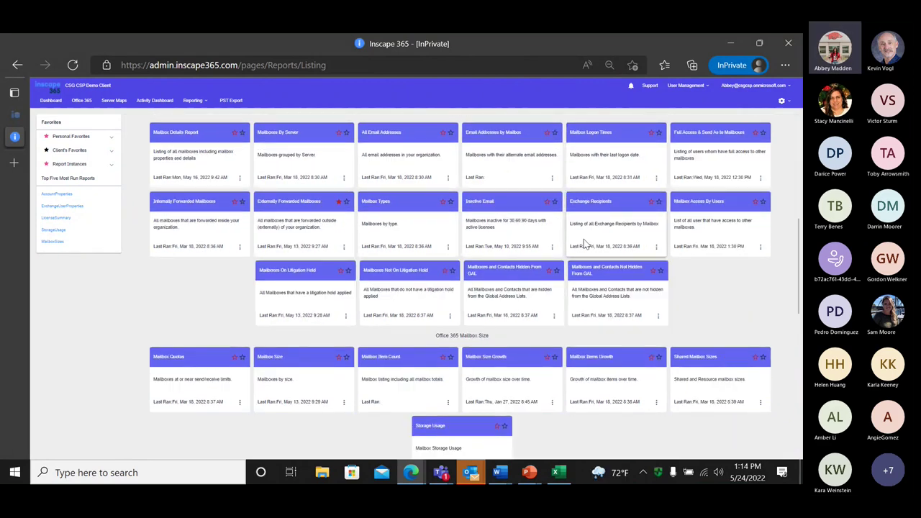
pyautogui.scroll(-5, 583, 239)
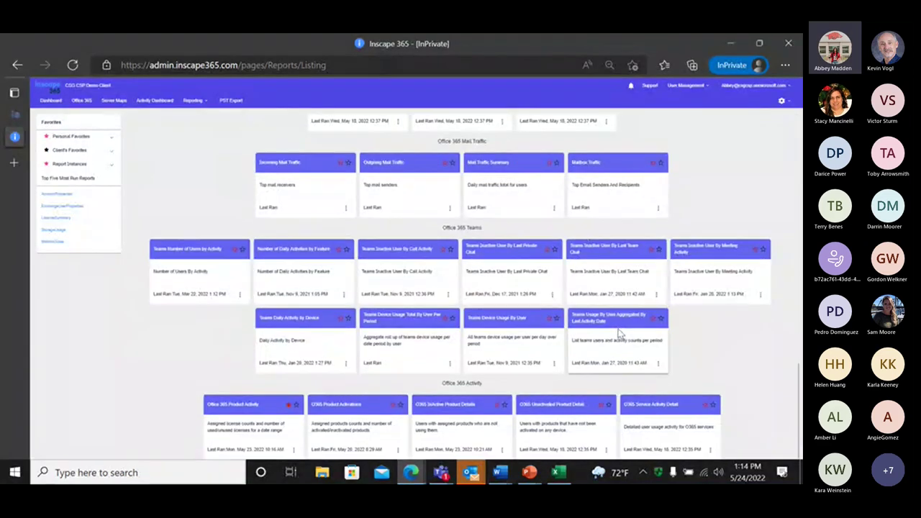
pyautogui.scroll(15, 616, 321)
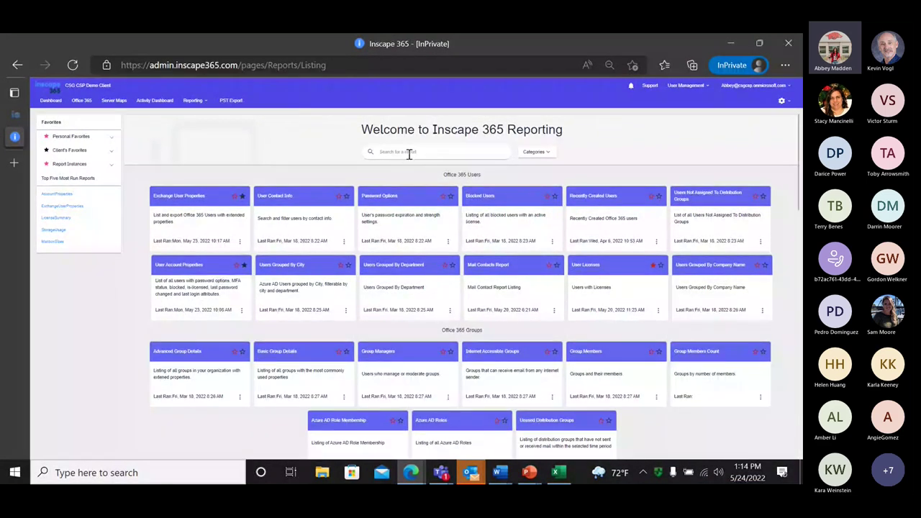
pyautogui.click(535, 153)
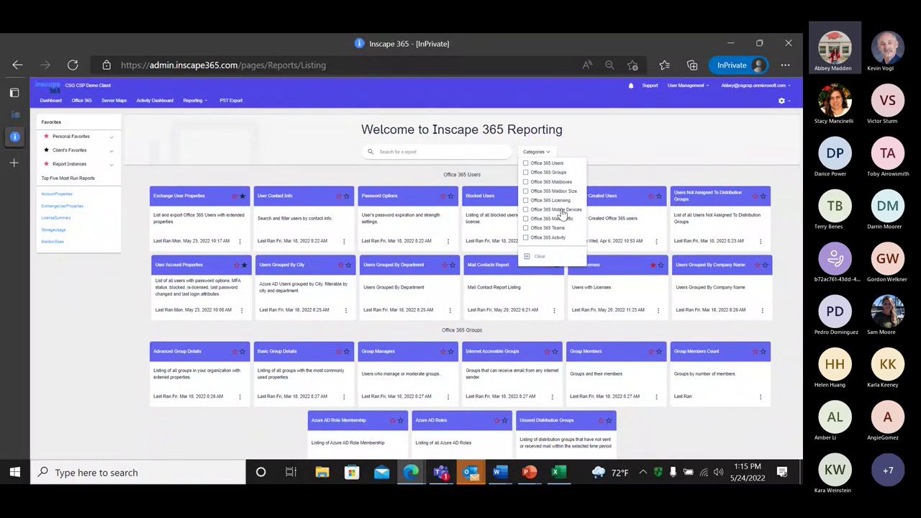
pyautogui.click(605, 132)
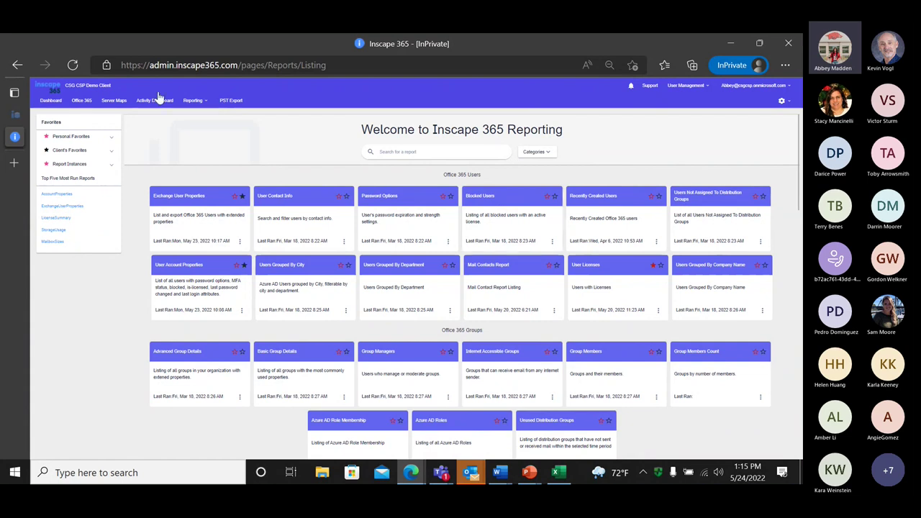
# Star Exchange User Properties as a favorite, then open Office 365 Product Activity from Personal Favorites
pyautogui.click(235, 197)
pyautogui.click(108, 141)
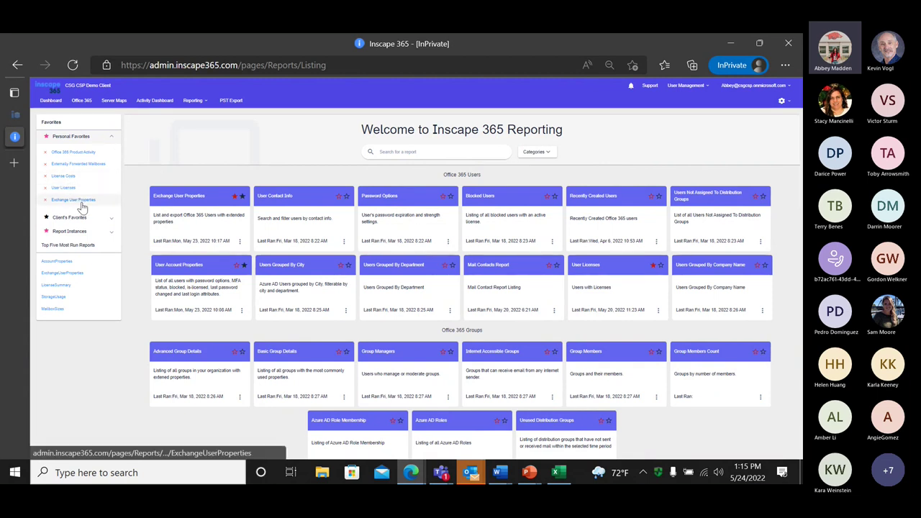
pyautogui.click(62, 158)
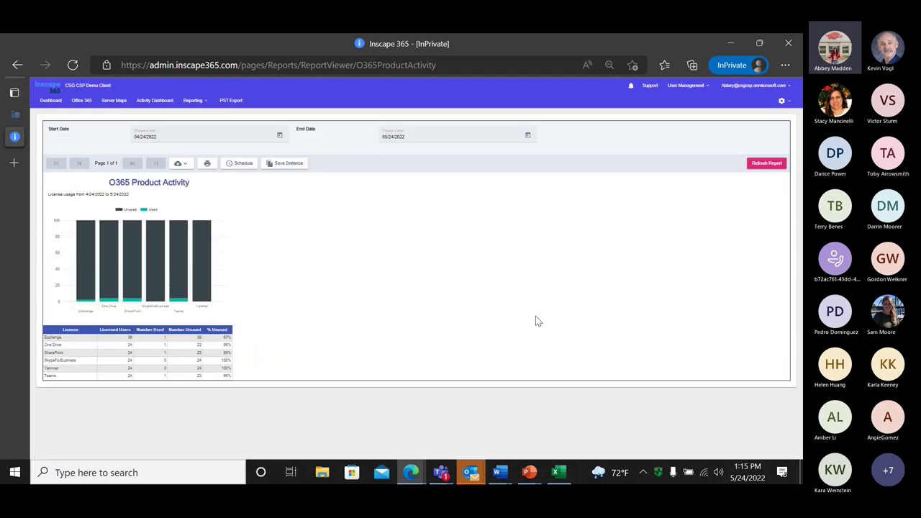
# Refresh the O365 Product Activity report, check its Schedule panel, and go back to Reporting
pyautogui.click(753, 164)
pyautogui.click(237, 165)
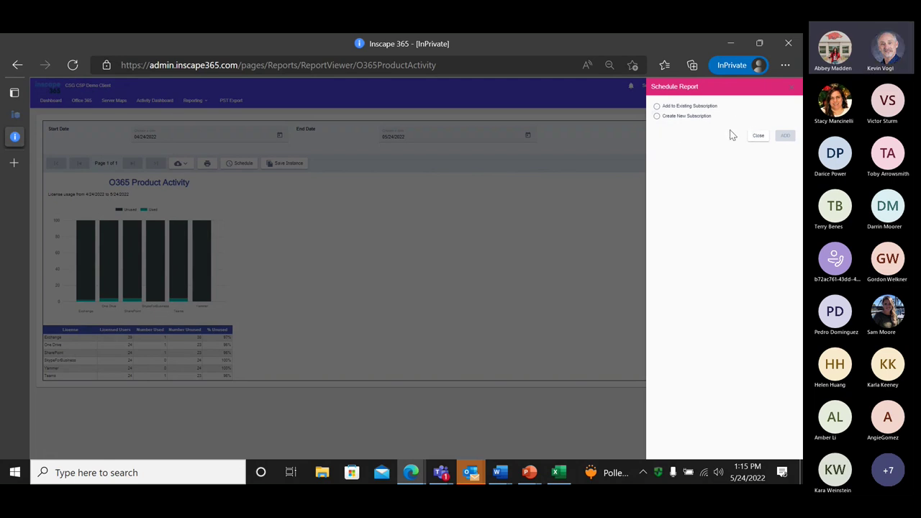
pyautogui.click(529, 206)
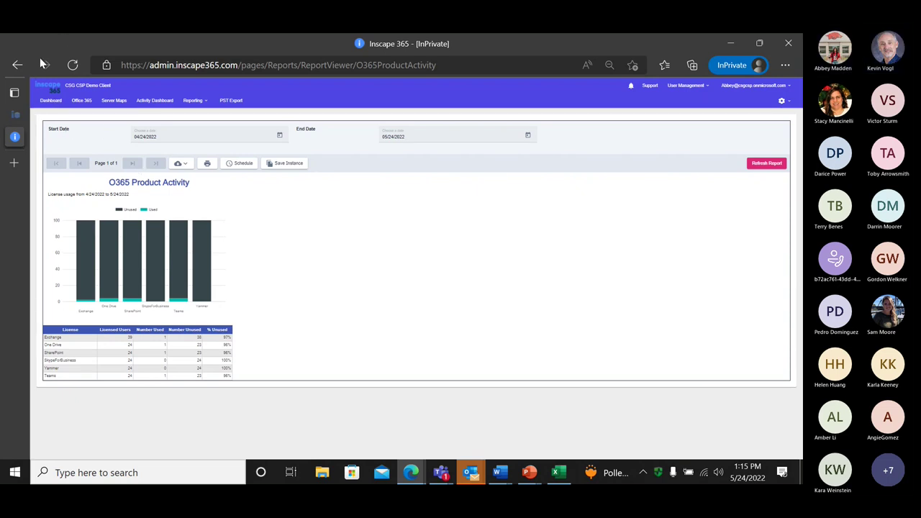
pyautogui.click(17, 64)
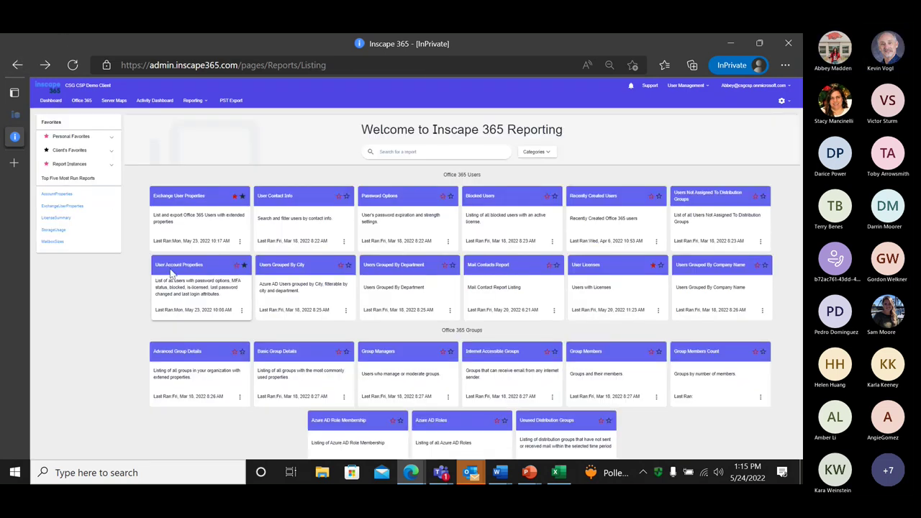
pyautogui.click(93, 141)
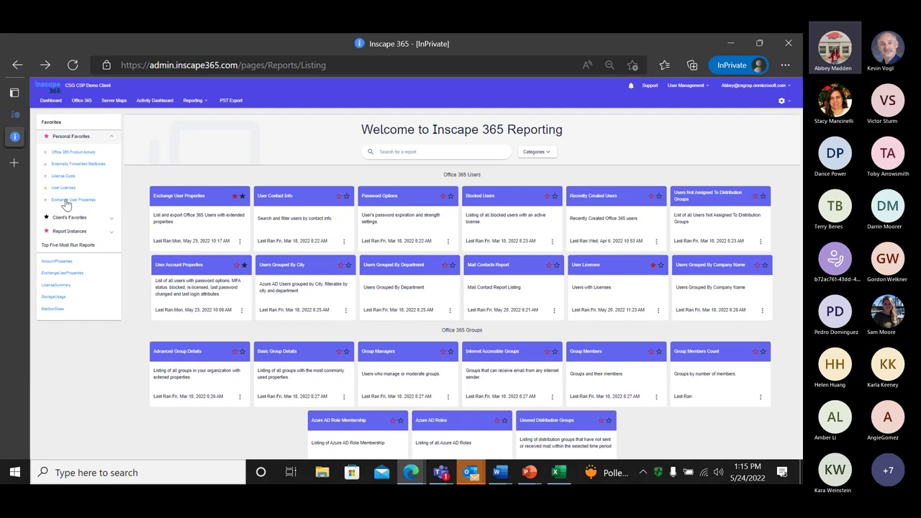
pyautogui.click(64, 178)
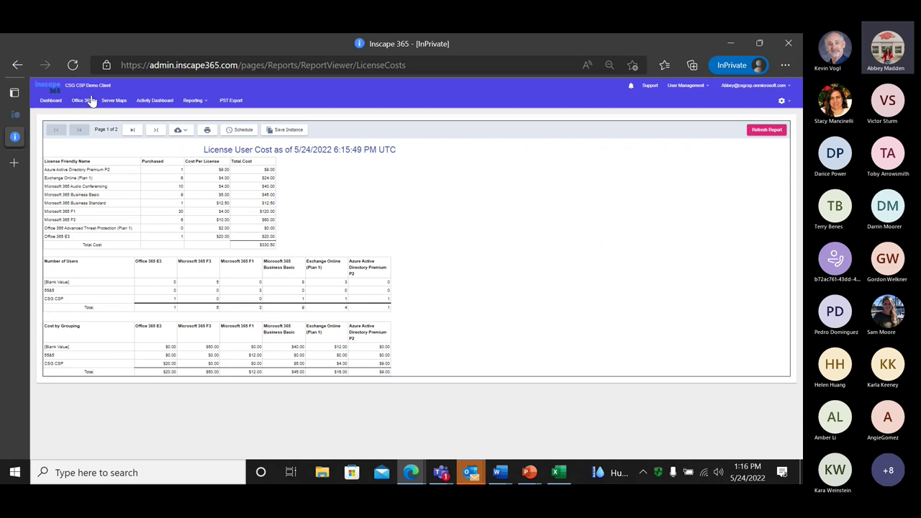
pyautogui.click(18, 64)
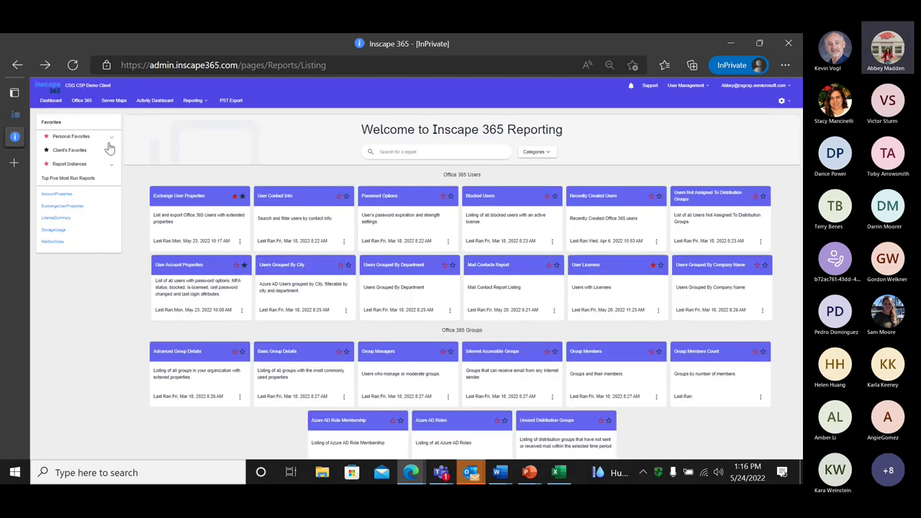
# View the User Licenses report from Personal Favorites, then return to the Reporting listing
pyautogui.click(104, 137)
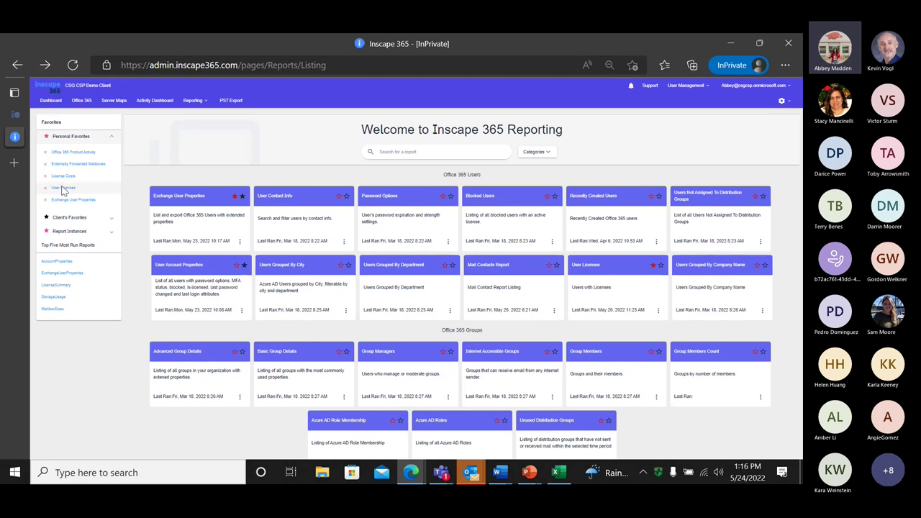
pyautogui.click(64, 187)
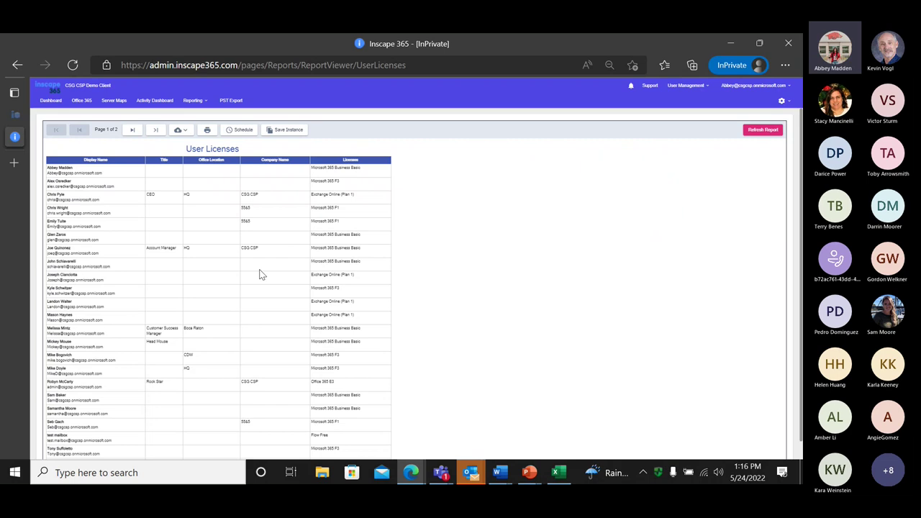
pyautogui.scroll(-1, 369, 269)
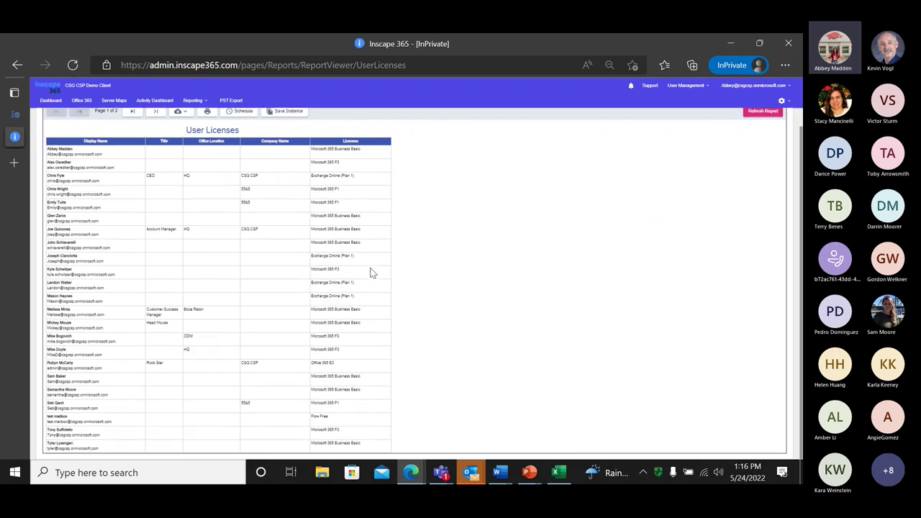
pyautogui.scroll(1, 370, 317)
pyautogui.scroll(-1, 374, 317)
pyautogui.scroll(1, 356, 300)
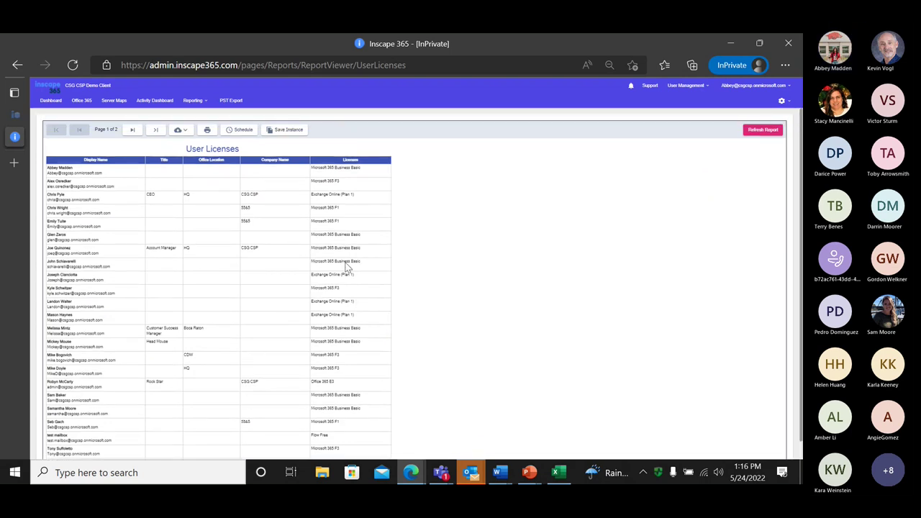
pyautogui.click(14, 67)
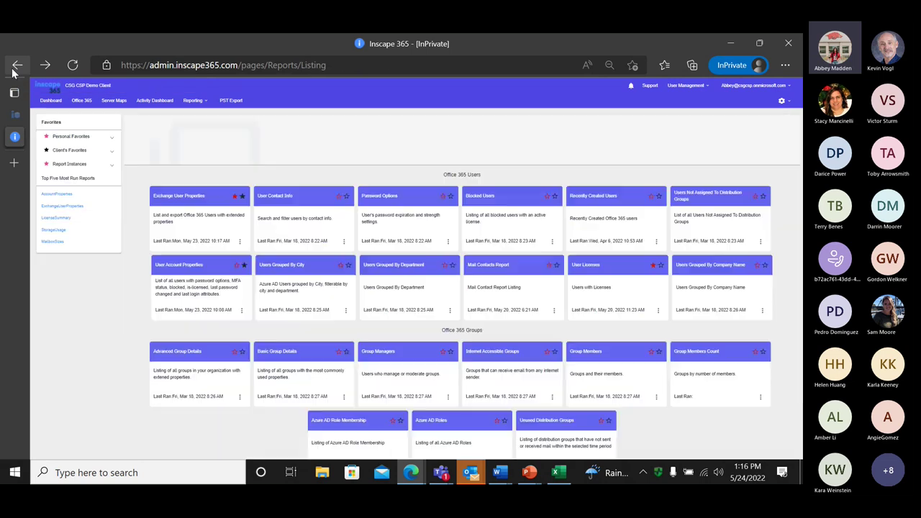
# Choose Schedules from the Reporting menu
pyautogui.click(201, 104)
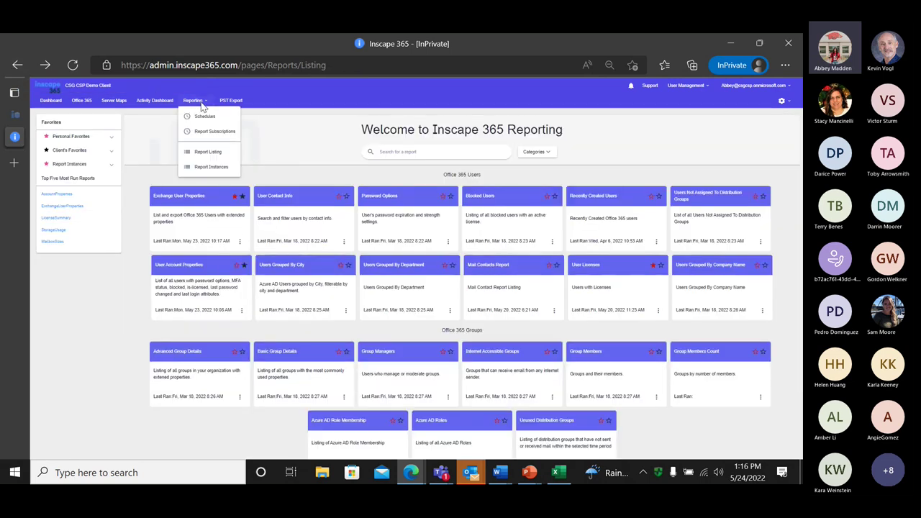
pyautogui.click(207, 120)
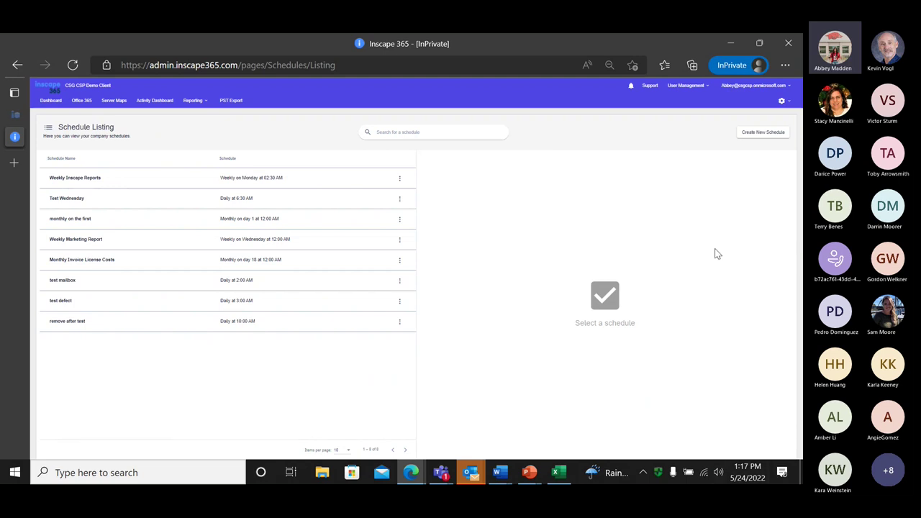
# Create 'Together Tuesday Example Report': Central America time, weekly on Tuesday at 8:00 AM
pyautogui.click(761, 137)
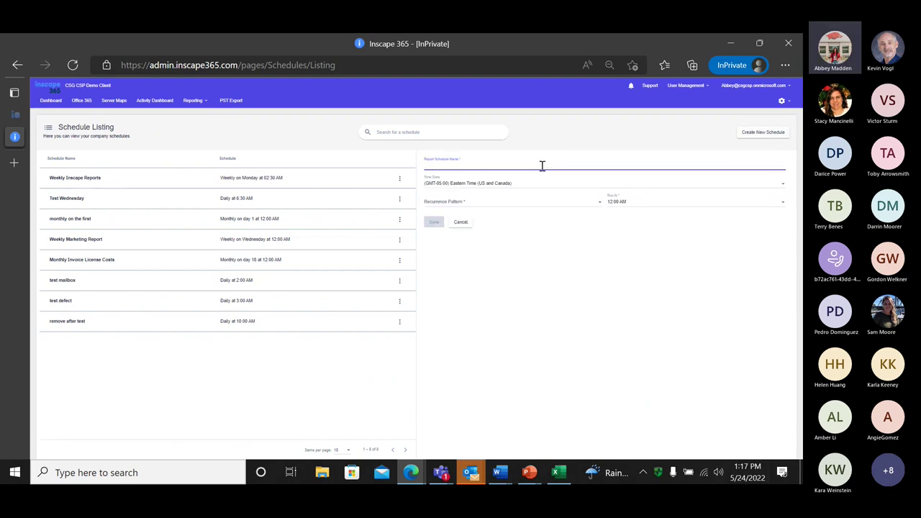
pyautogui.write('Together Tuesday Example Report')
pyautogui.click(539, 185)
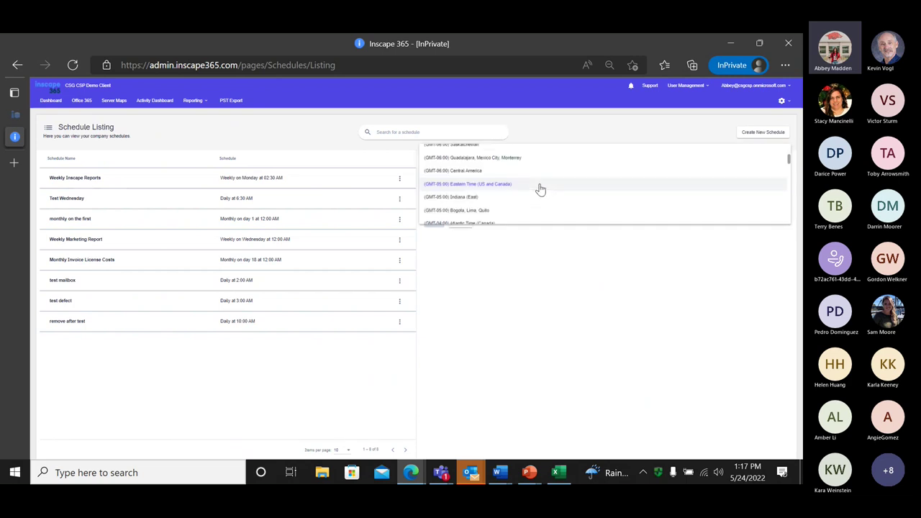
pyautogui.click(490, 173)
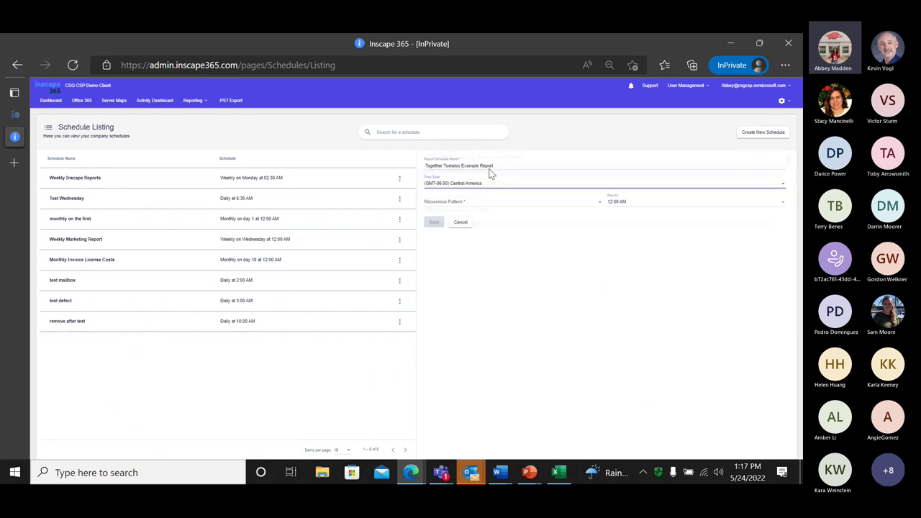
pyautogui.click(515, 210)
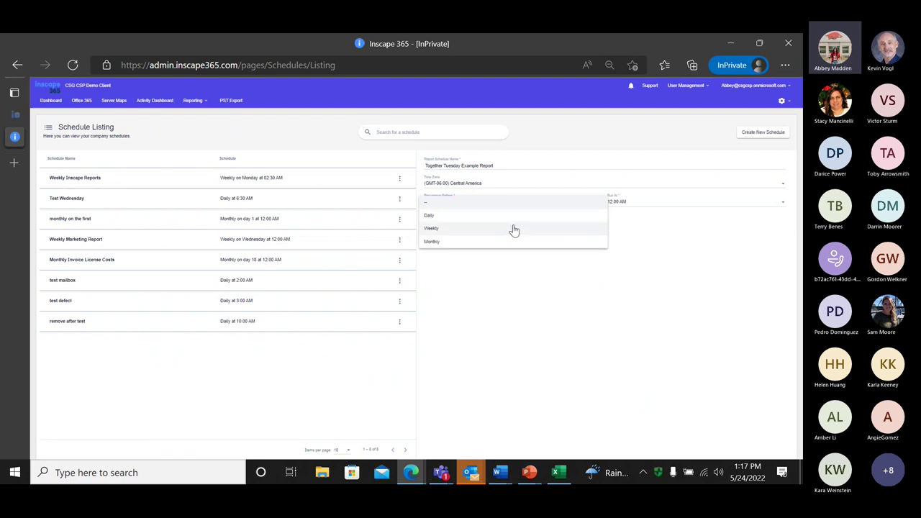
pyautogui.click(508, 232)
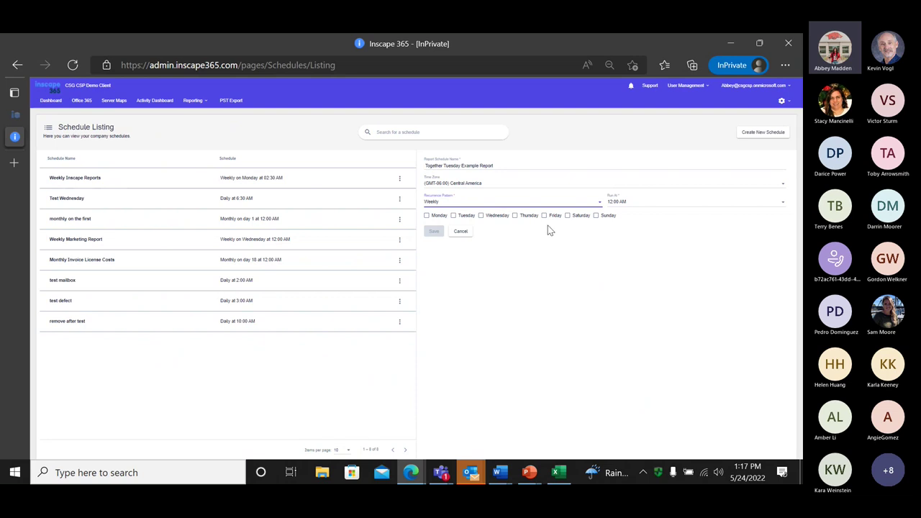
pyautogui.click(454, 215)
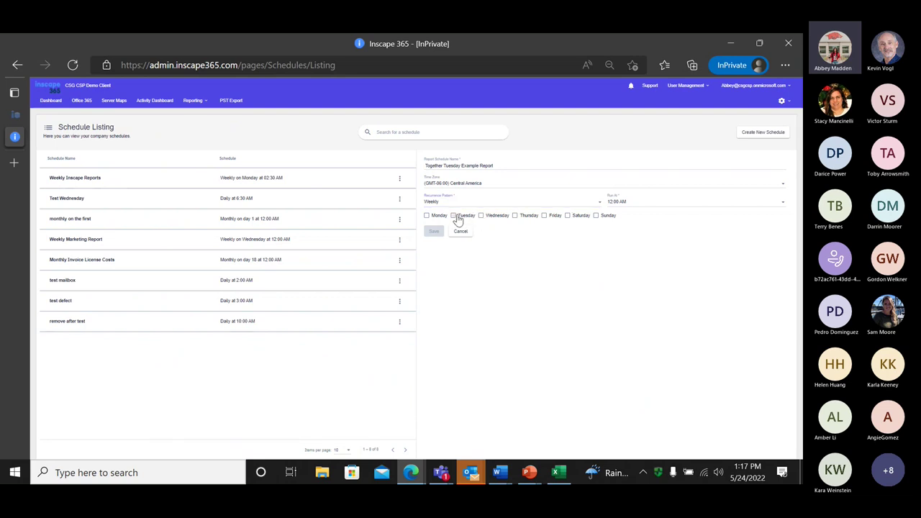
pyautogui.click(752, 209)
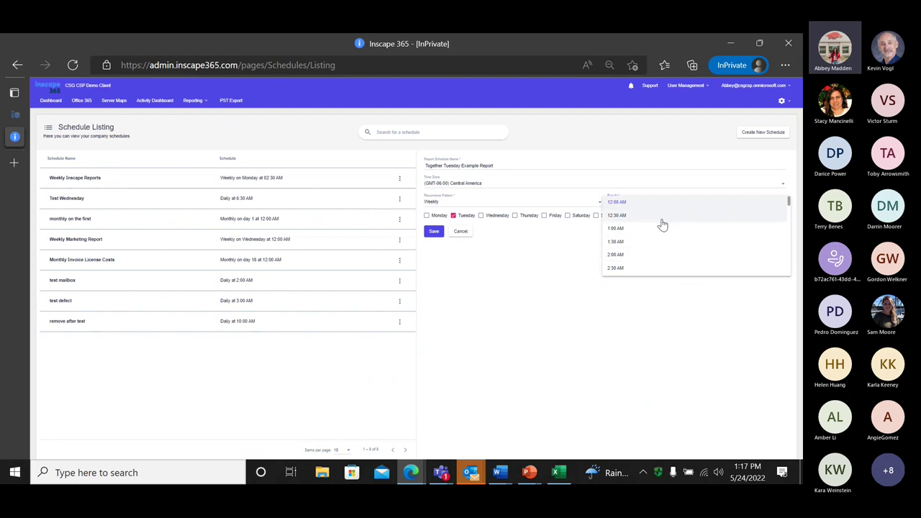
pyautogui.scroll(-5, 662, 226)
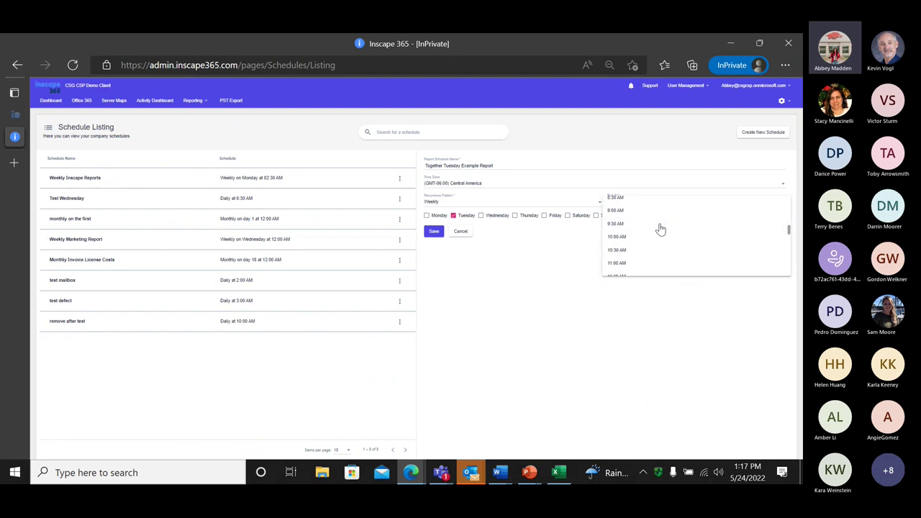
pyautogui.scroll(1, 624, 216)
pyautogui.click(624, 211)
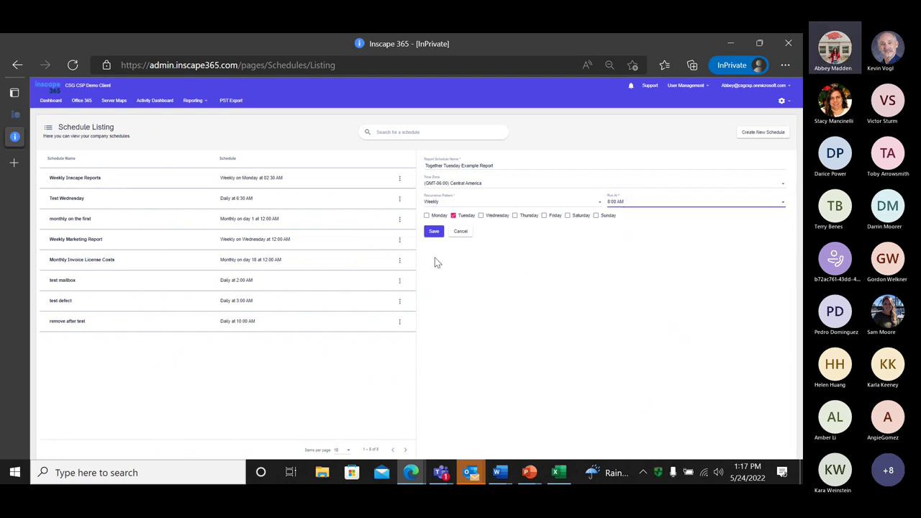
pyautogui.click(431, 233)
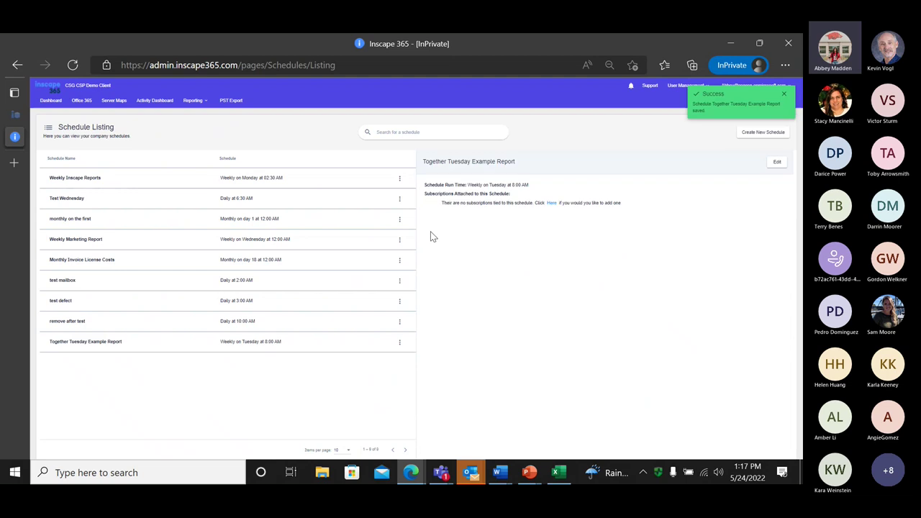
# Go to Reporting > Report Subscriptions and start a new subscription
pyautogui.click(199, 103)
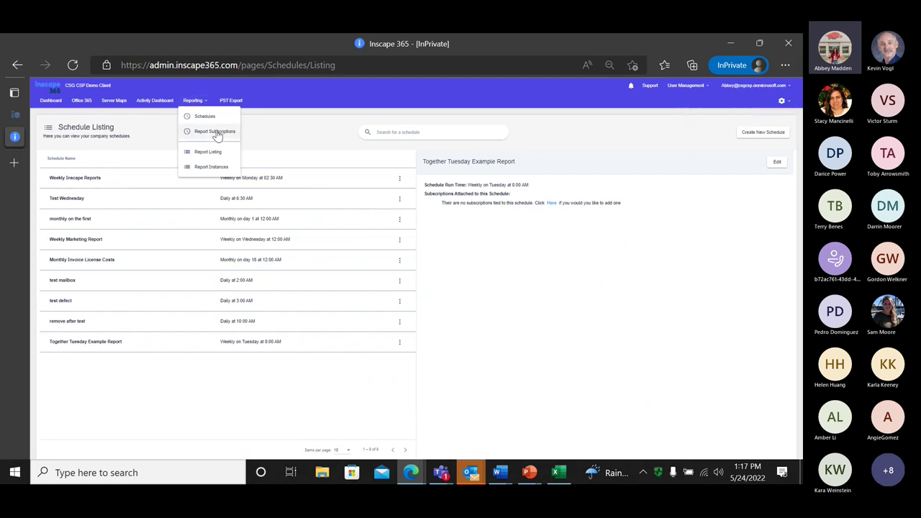
pyautogui.click(216, 132)
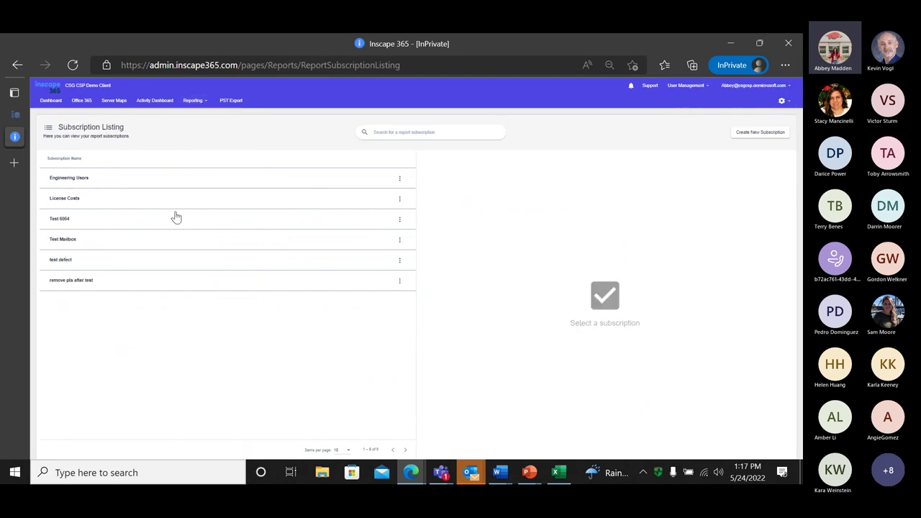
pyautogui.click(757, 137)
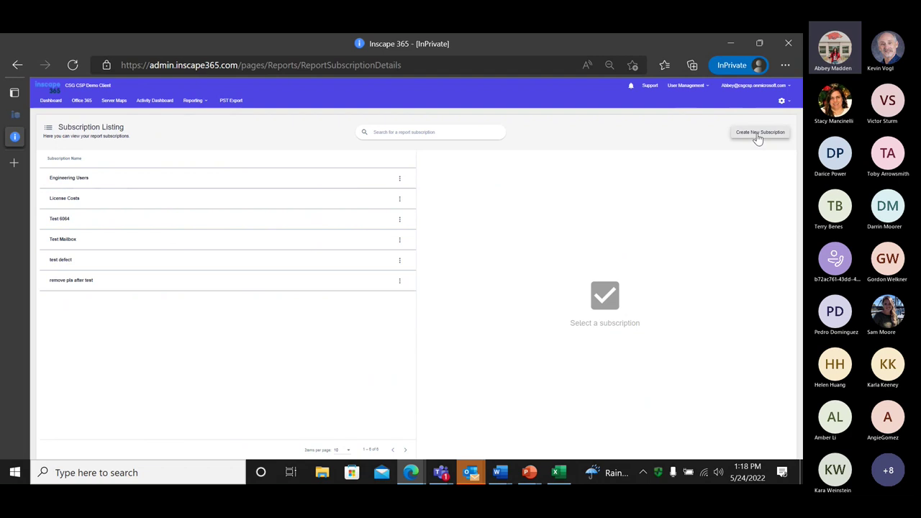
# Set the subscription's schedule to Together Tuesday Example Report
pyautogui.click(303, 165)
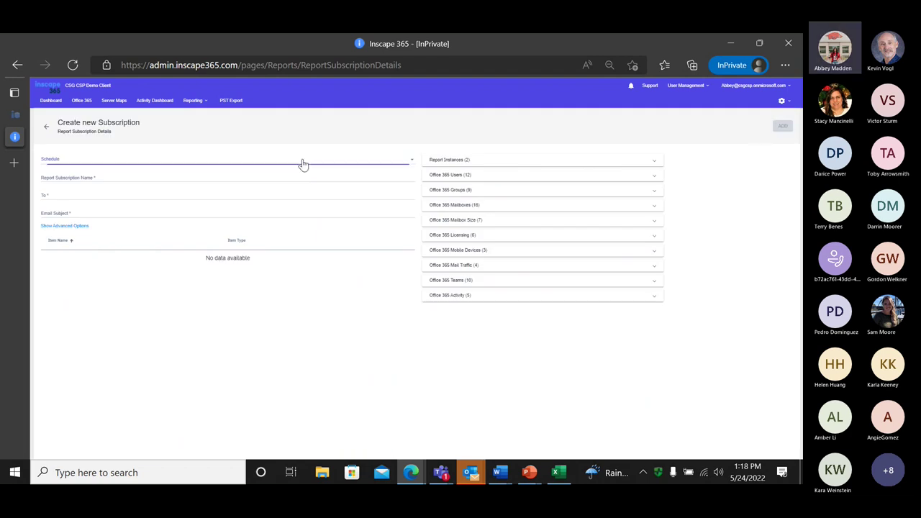
pyautogui.scroll(-3, 265, 204)
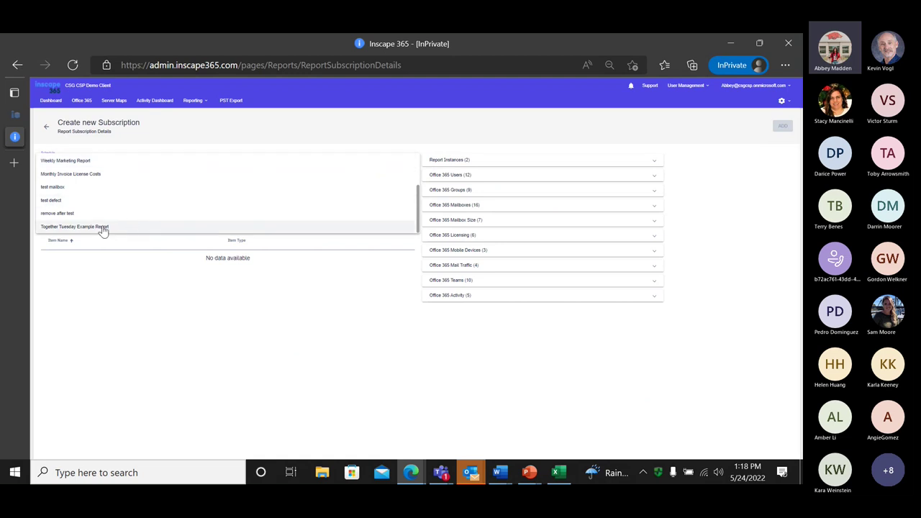
pyautogui.click(175, 230)
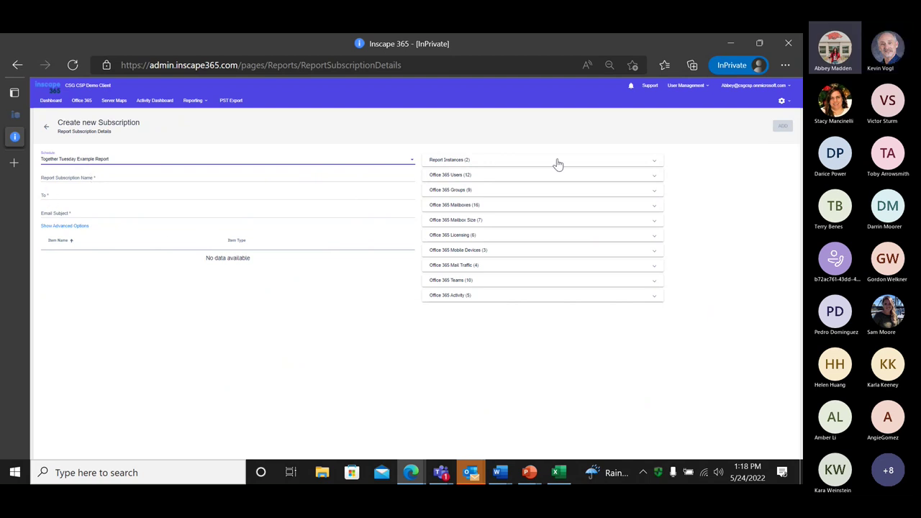
# Expand the Report Instances, Office 365 Users, Groups and Mailboxes report groups
pyautogui.click(658, 168)
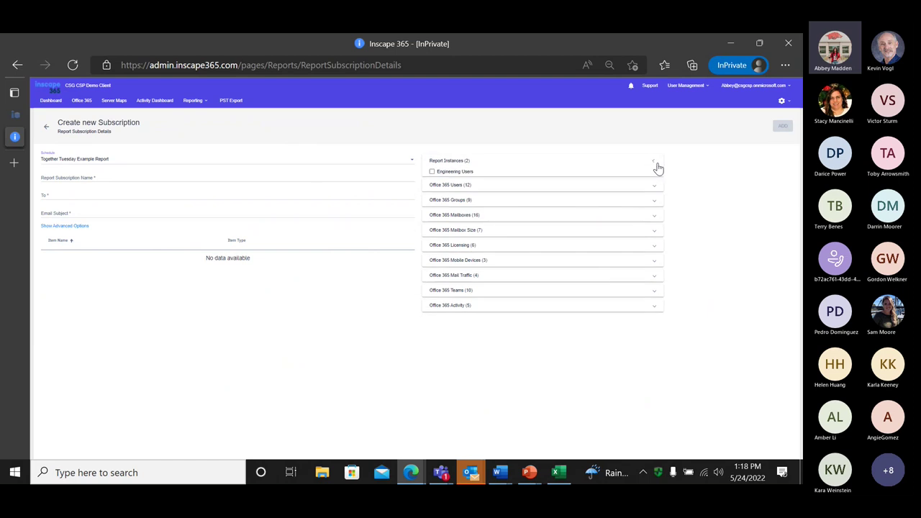
pyautogui.click(654, 208)
pyautogui.click(654, 342)
pyautogui.scroll(-2, 655, 353)
pyautogui.click(655, 362)
pyautogui.scroll(-3, 655, 364)
pyautogui.scroll(5, 631, 346)
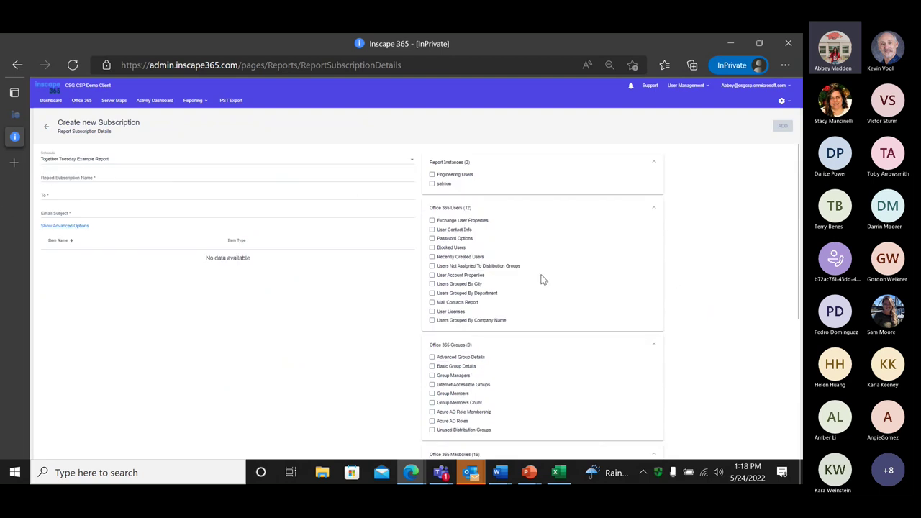
# Tick Exchange User Properties, Mailboxes By Server and Office 365 Product Activity as PDF
pyautogui.click(432, 221)
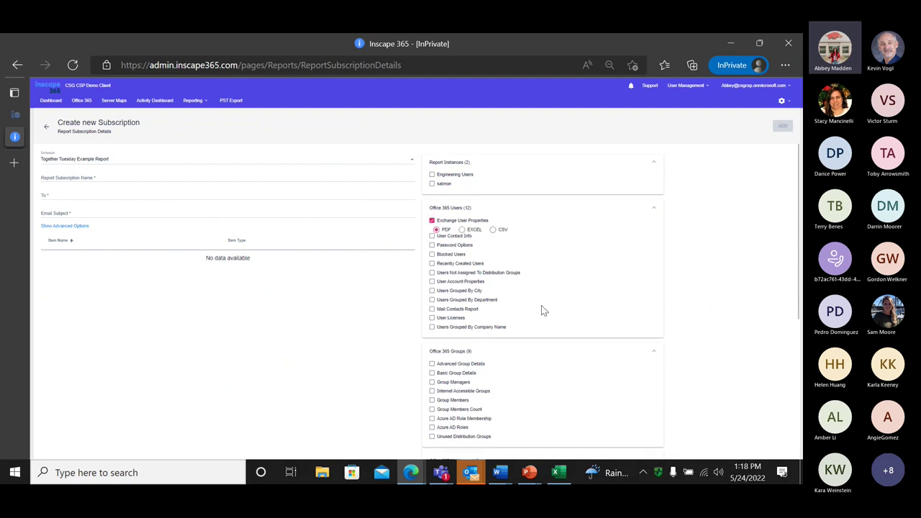
pyautogui.scroll(-2, 543, 313)
pyautogui.scroll(-3, 543, 310)
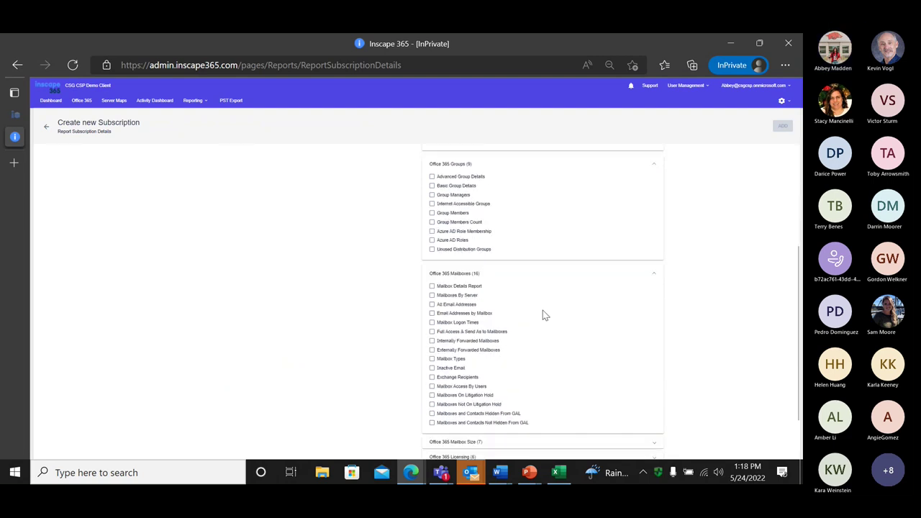
pyautogui.click(432, 249)
pyautogui.scroll(-1, 560, 313)
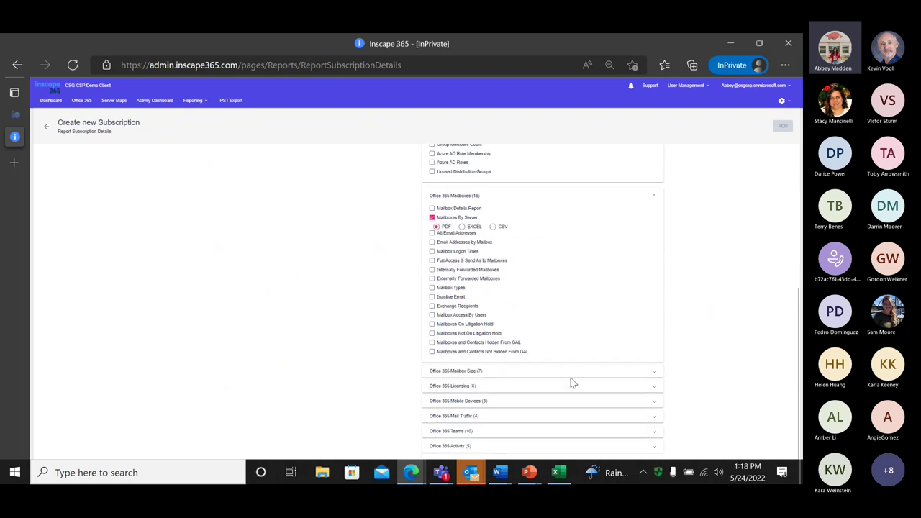
pyautogui.click(547, 446)
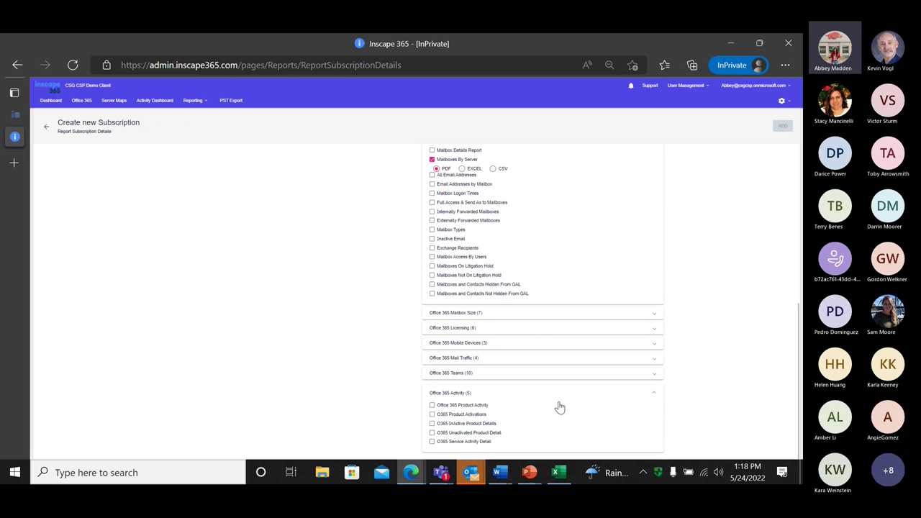
pyautogui.click(431, 405)
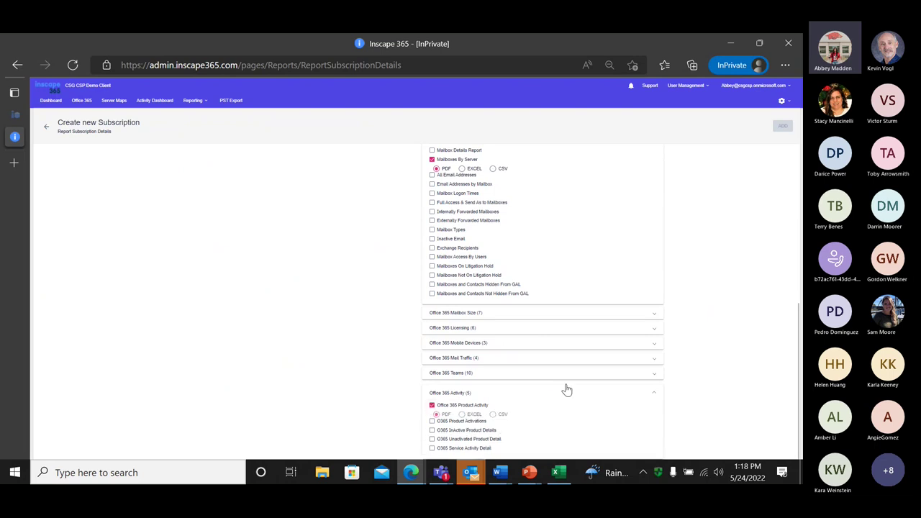
pyautogui.scroll(10, 558, 378)
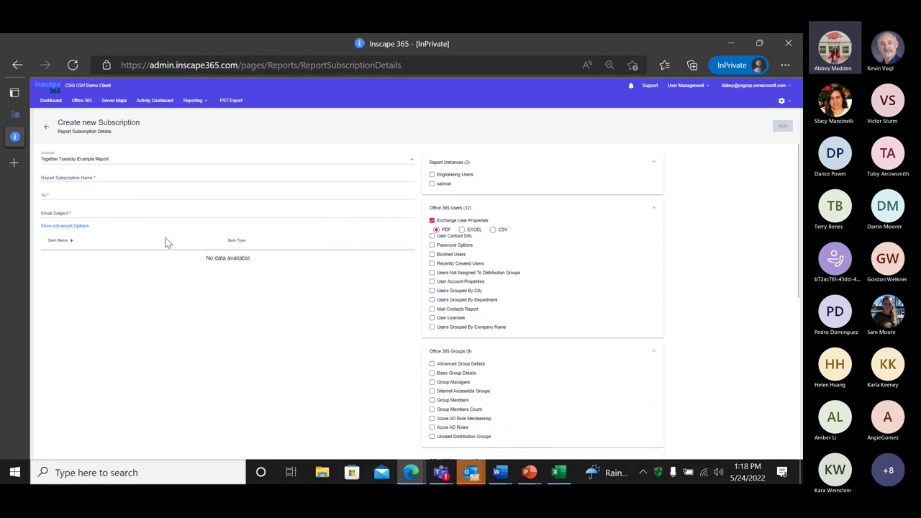
# Enter 'Together Tuesday' as the subscription name and the email subject
pyautogui.click(117, 179)
pyautogui.write('T')
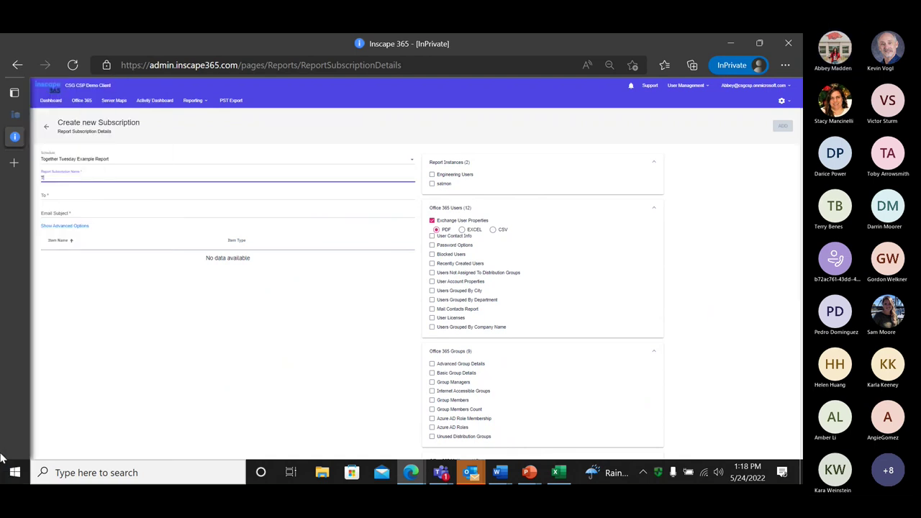
pyautogui.write('ogether Tuesday')
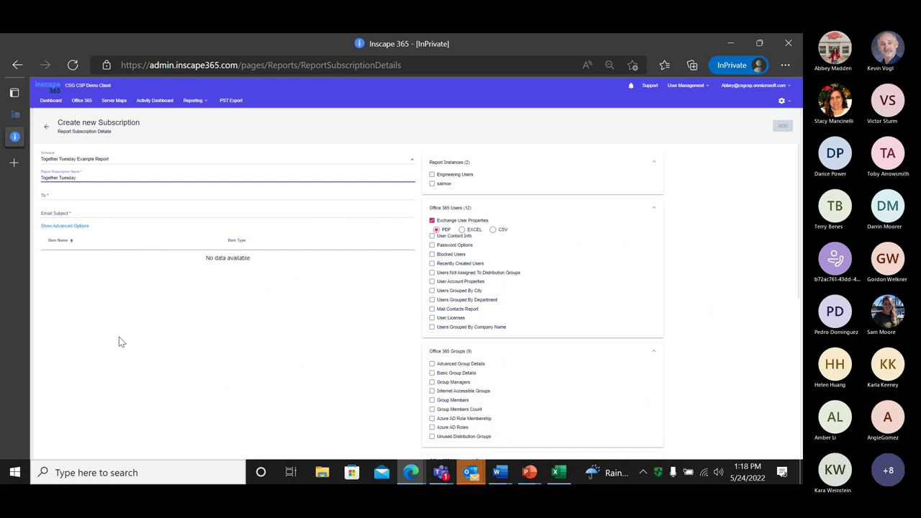
pyautogui.click(86, 194)
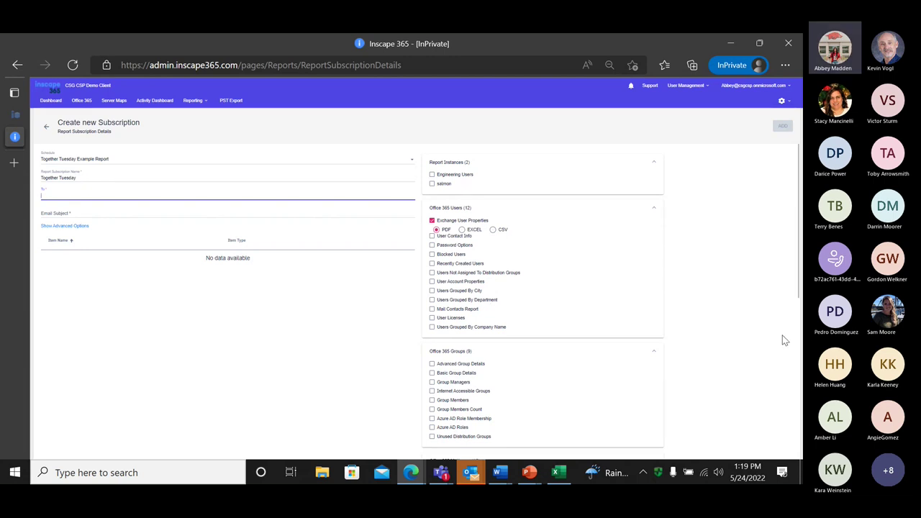
pyautogui.click(124, 215)
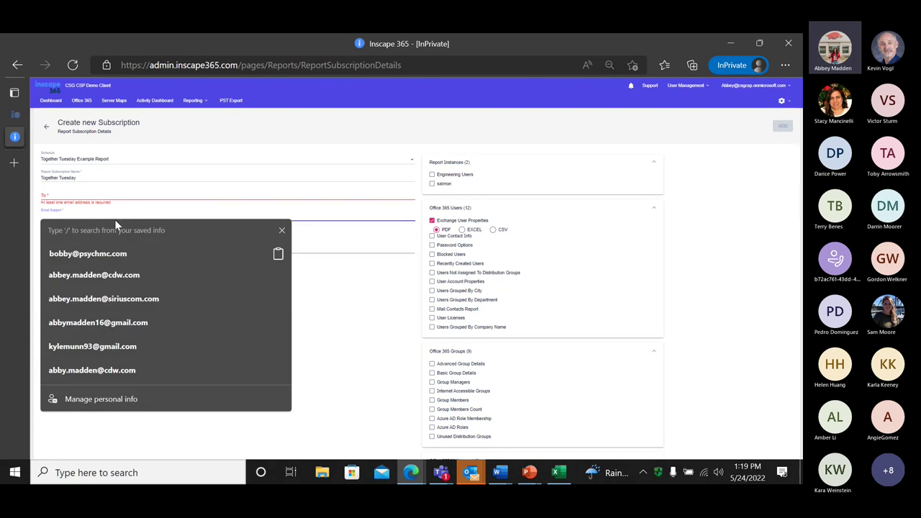
pyautogui.click(281, 231)
pyautogui.write('T')
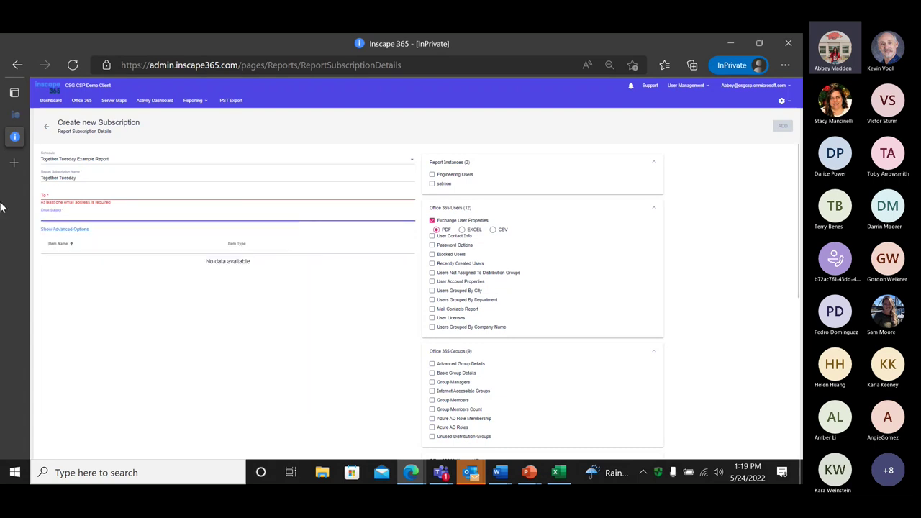
pyautogui.write('ogether Tuesday')
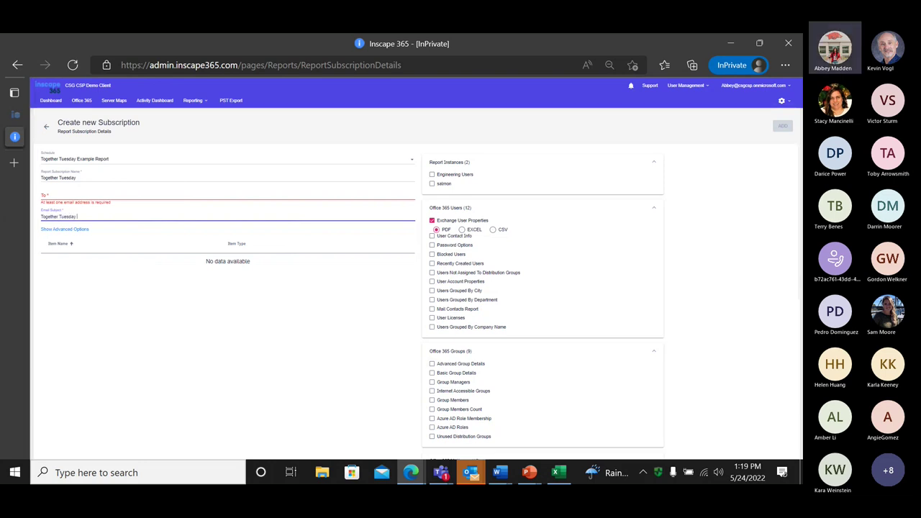
# Fill in the recipient's e-mail address and save the subscription
pyautogui.click(69, 195)
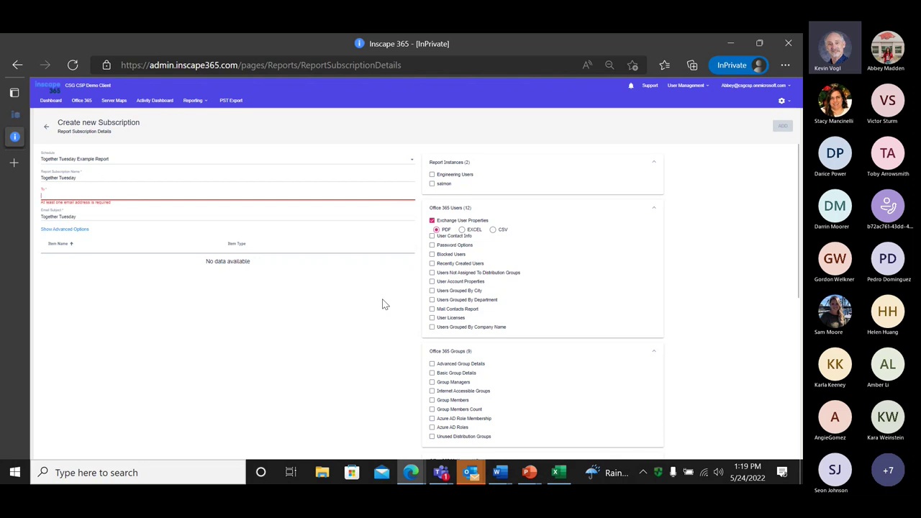
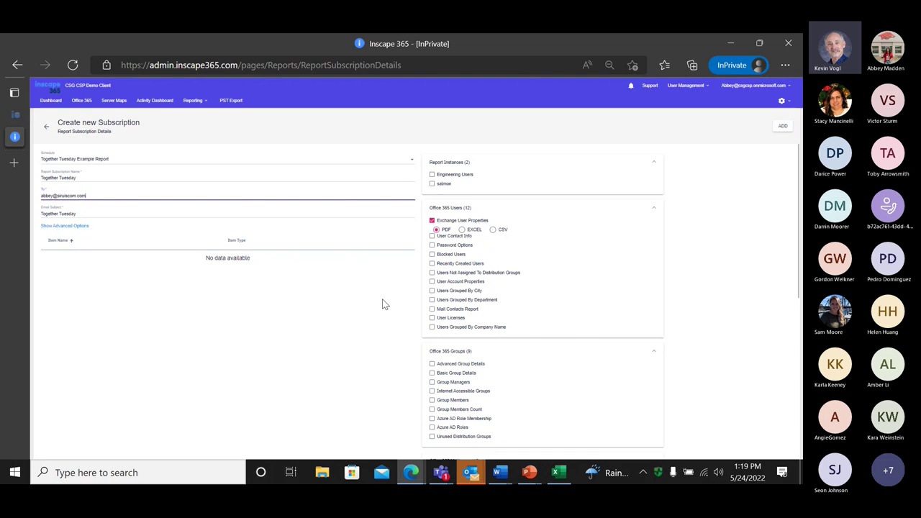
pyautogui.click(783, 127)
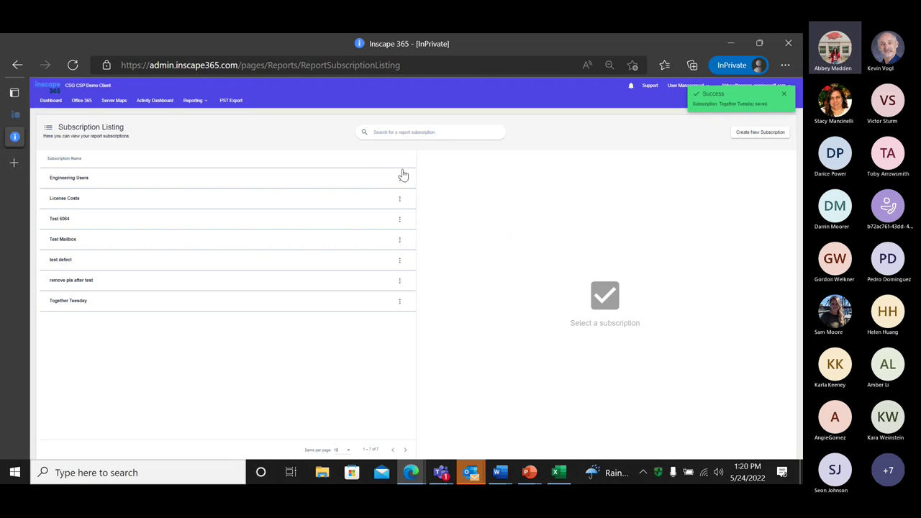
pyautogui.click(190, 102)
# Open the Schedules list and view the Together Tuesday Example Report schedule's details
pyautogui.click(208, 124)
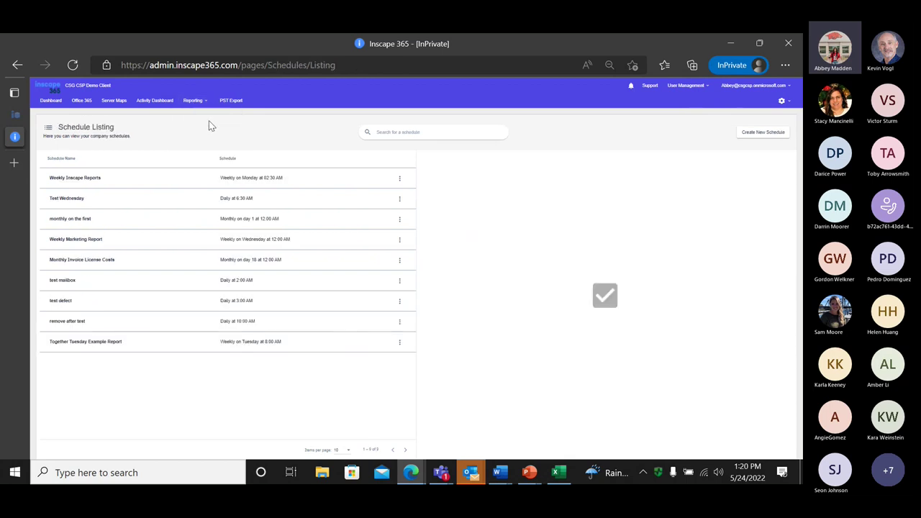
pyautogui.click(103, 347)
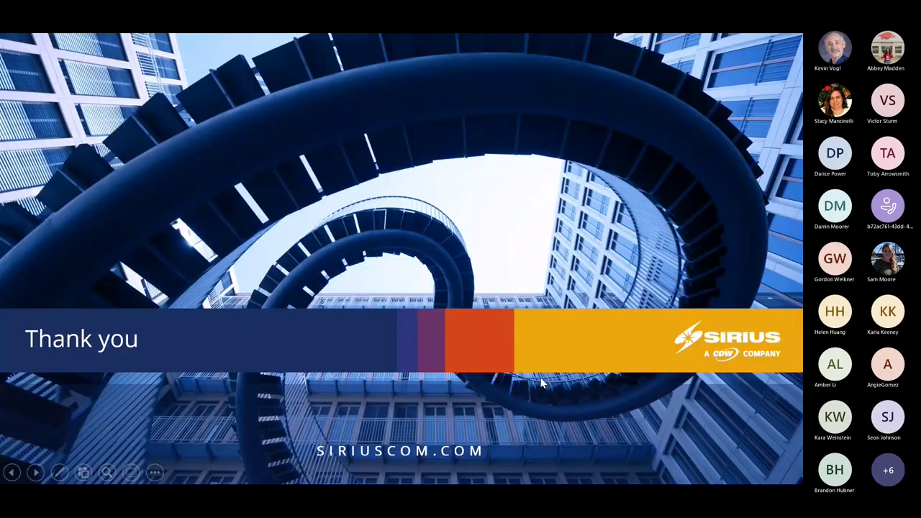
pyautogui.press('Left')
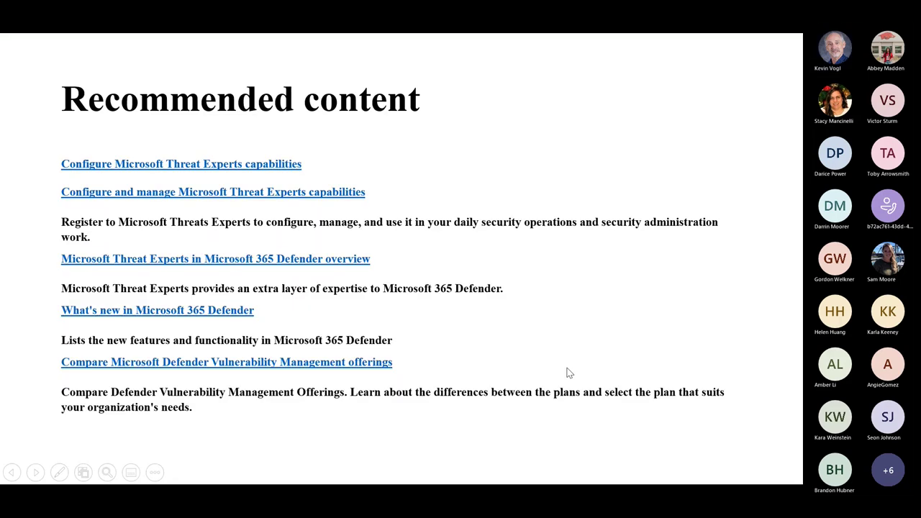
pyautogui.press('Left')
pyautogui.press('Left')
pyautogui.press('Left')
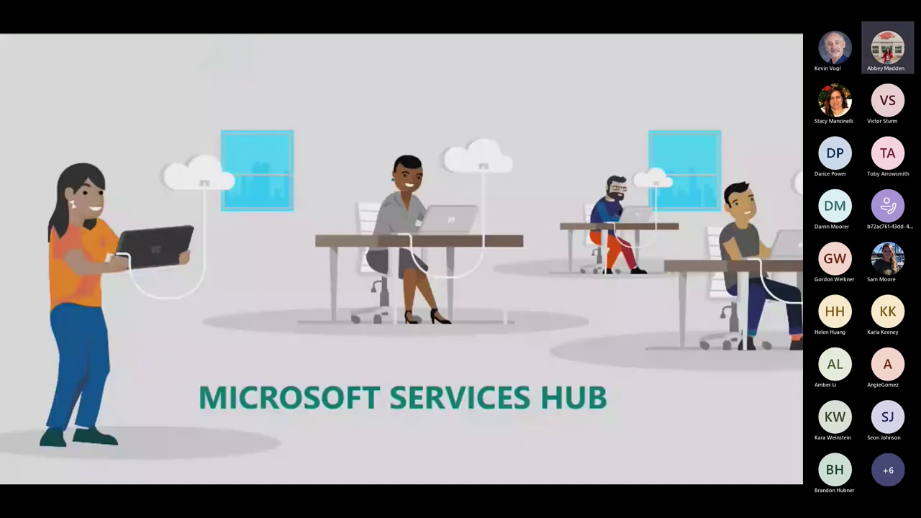
pyautogui.press('Left')
pyautogui.press('Left')
pyautogui.press('Left')
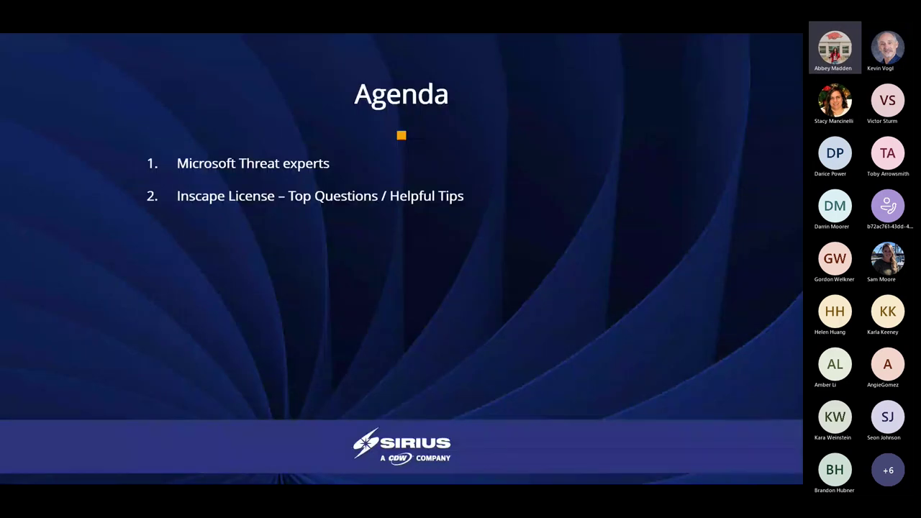
pyautogui.press('Right')
pyautogui.press('Right')
pyautogui.press('Right')
pyautogui.press('Right')
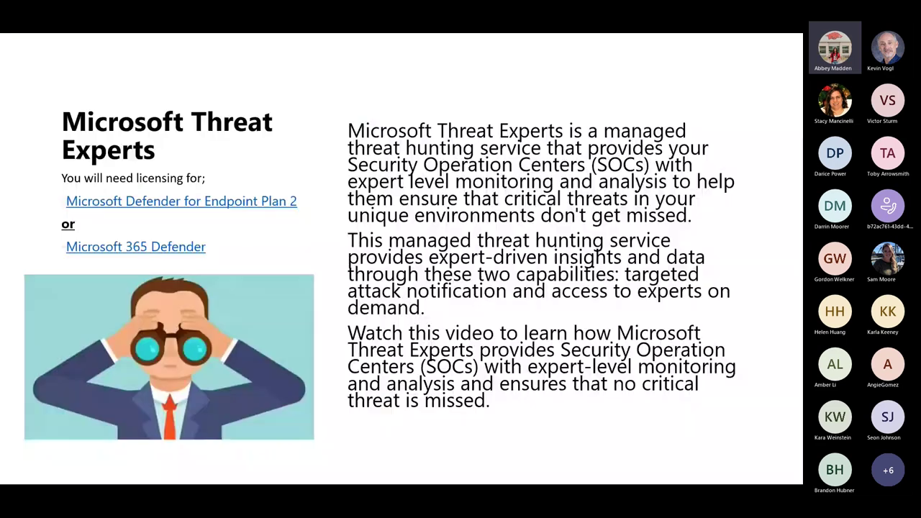
pyautogui.press('Right')
pyautogui.press('Right')
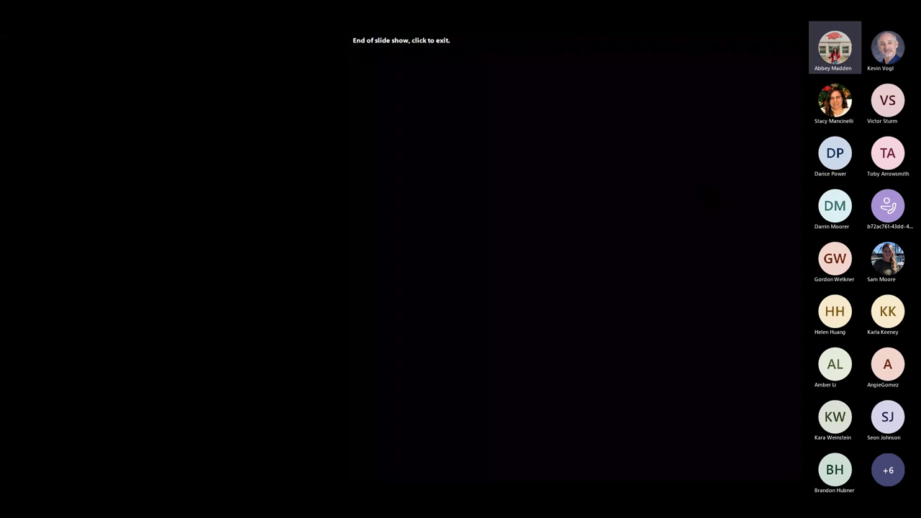
pyautogui.press('Left')
pyautogui.press('Left')
pyautogui.press('Left')
pyautogui.press('Right')
pyautogui.press('Right')
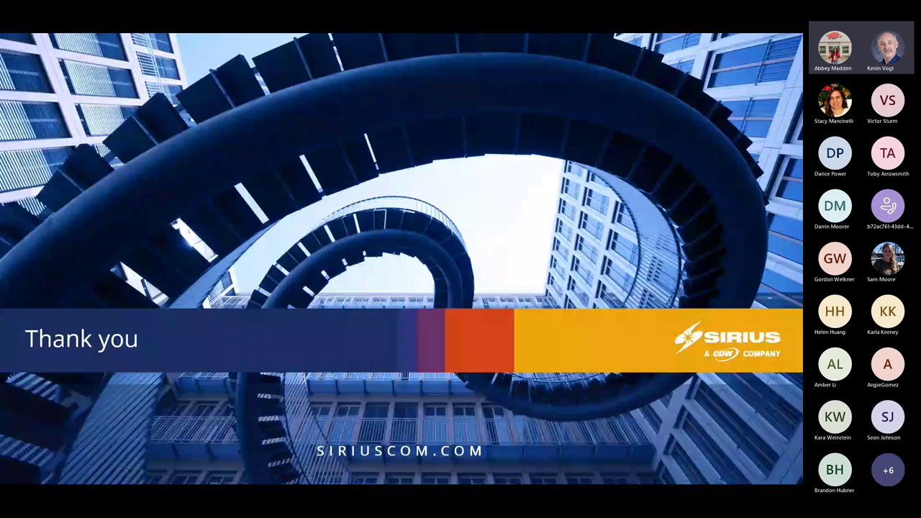